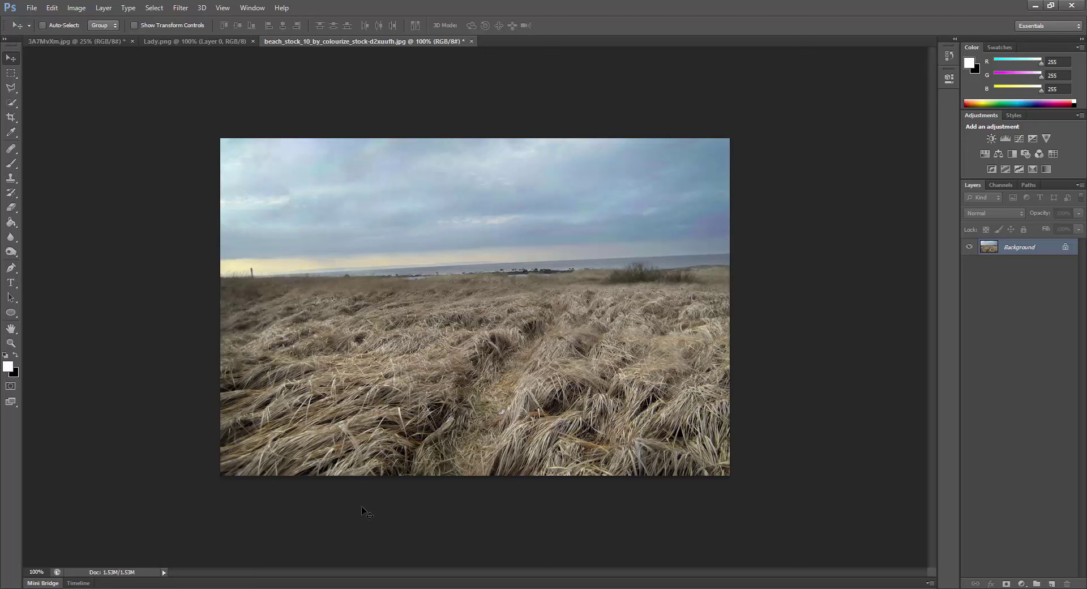
Convert the locked Background into editable Layer 0 and marquee-select the sky down to the horizon
double_click(1065, 249)
click(646, 194)
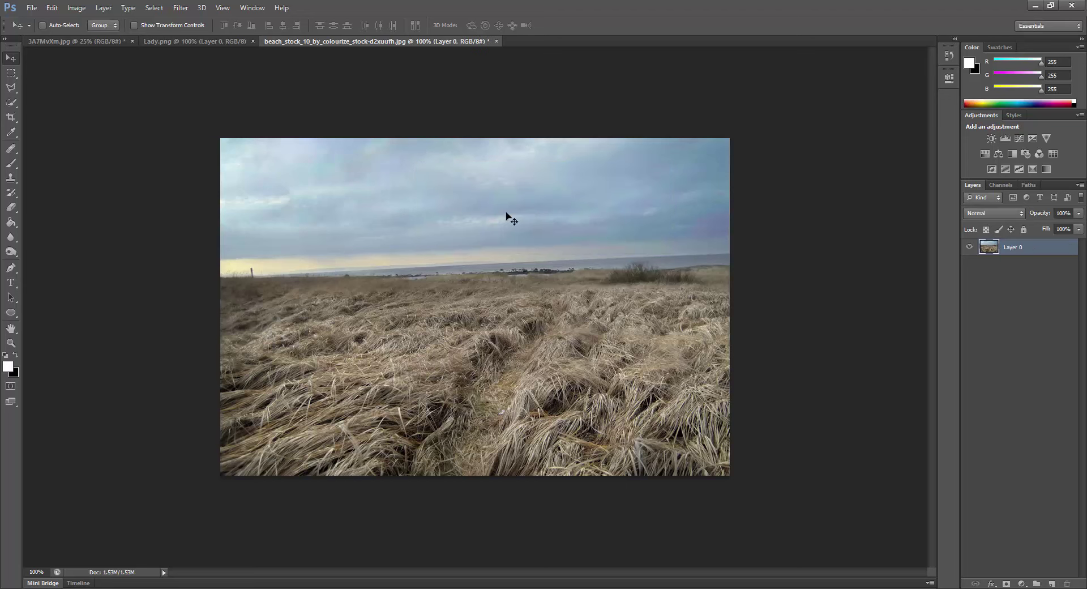
click(11, 73)
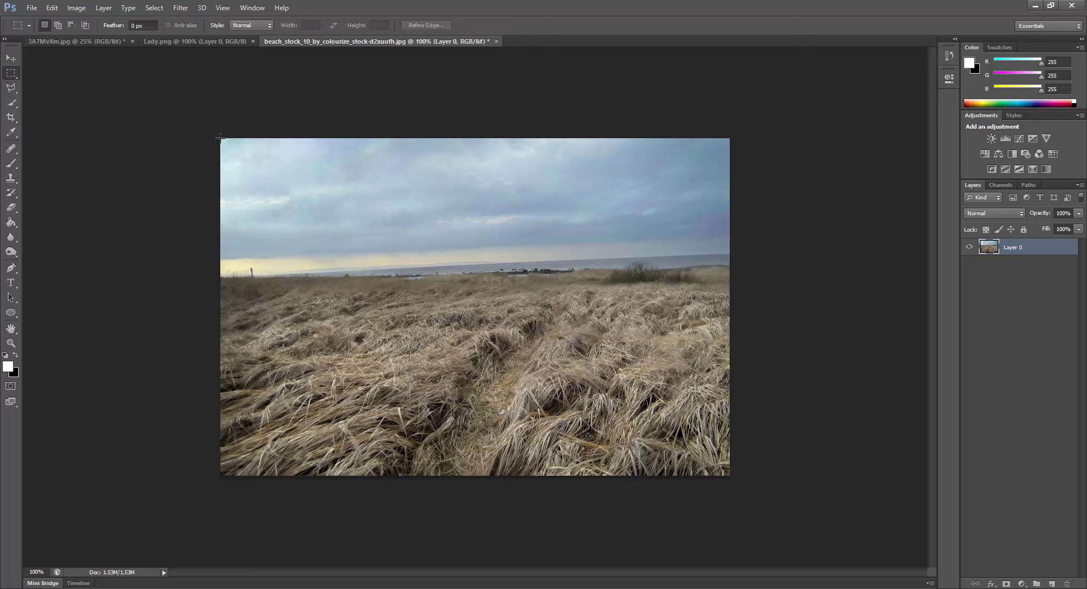
drag(220, 138, 741, 278)
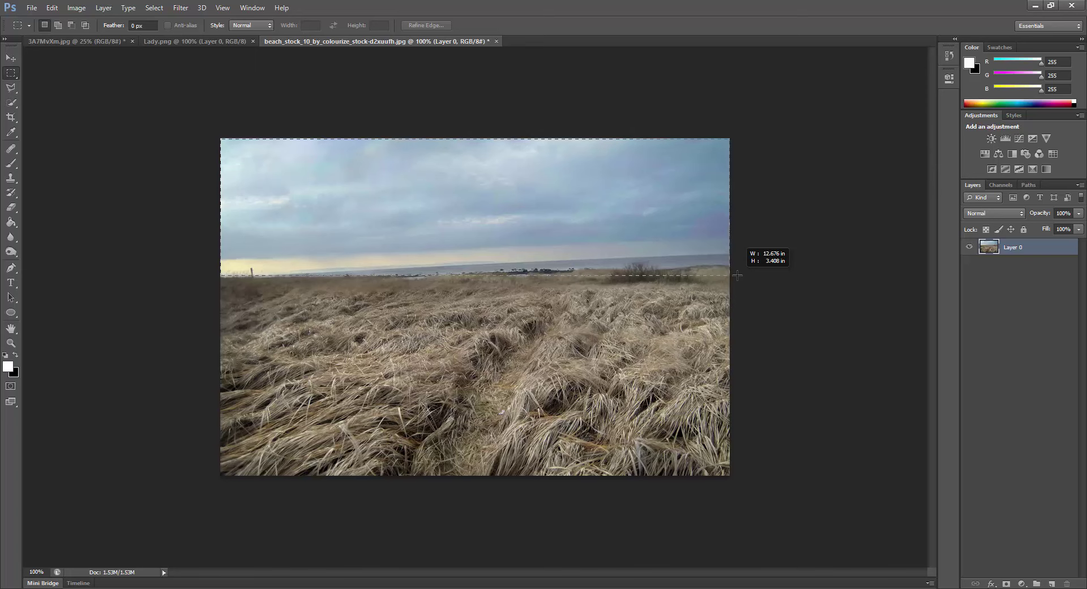
Add a layer mask to Layer 0 and toggle it off and on to check it
click(1006, 583)
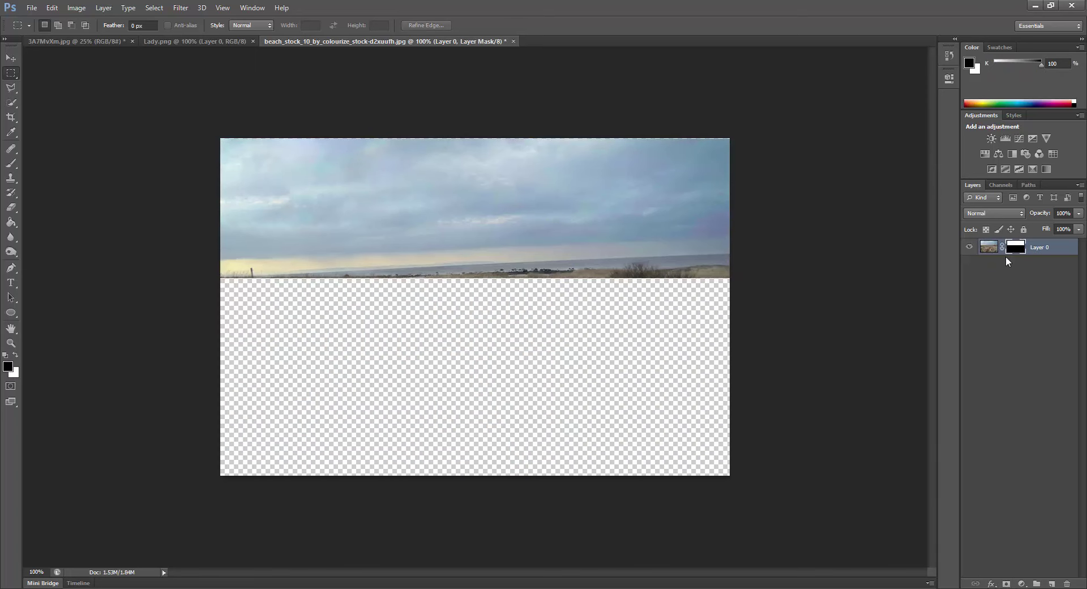
ctrl+click(1017, 246)
key(ctrl+d)
shift+click(1017, 246)
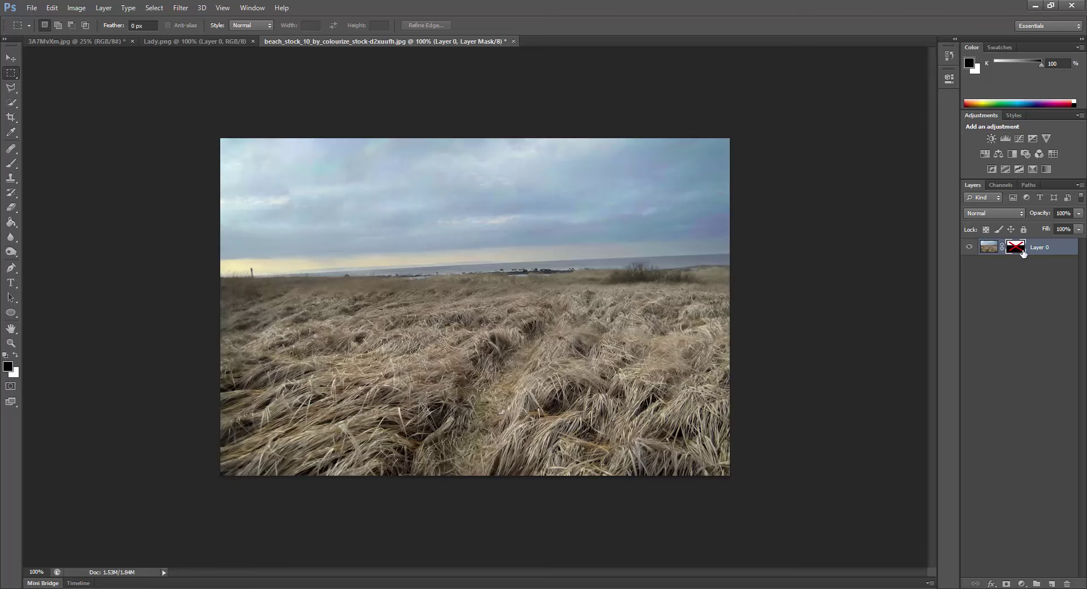
shift+click(1015, 246)
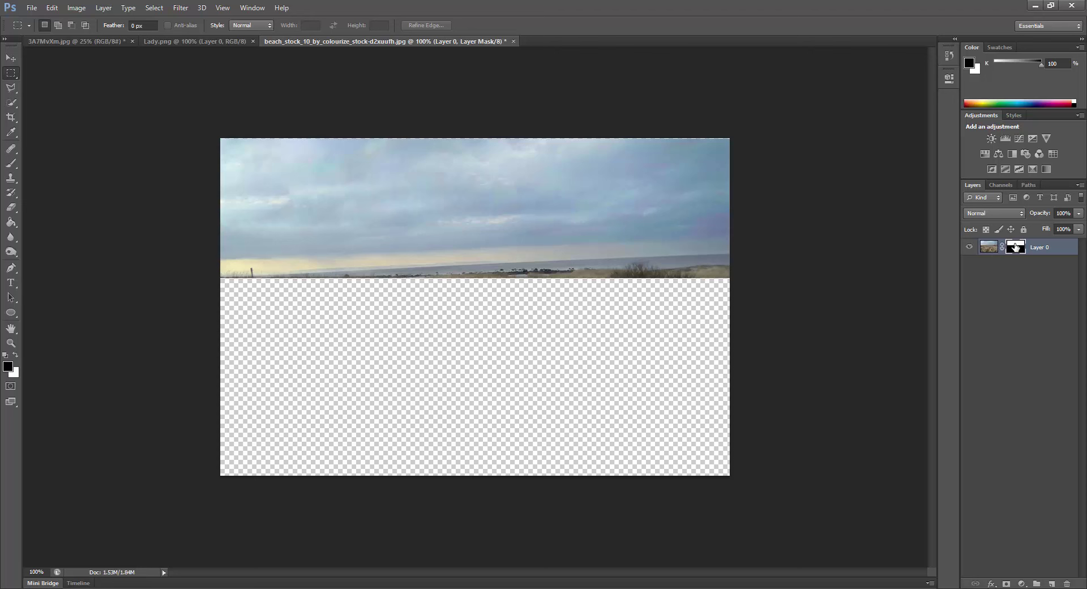
Invert the mask in Properties so the grass shows and the sky is hidden
key(i)
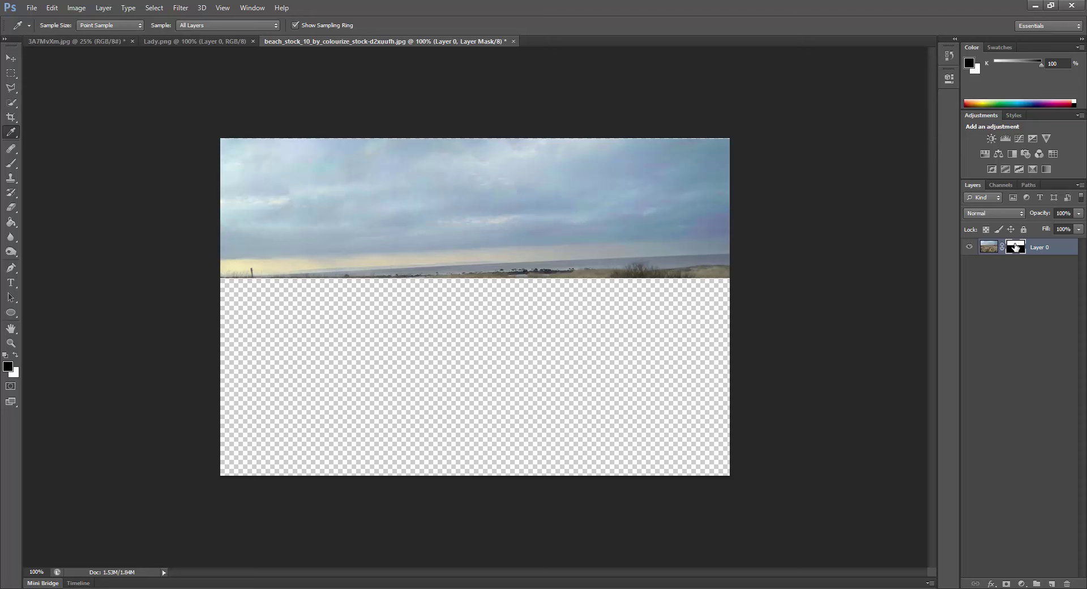
key(shift+i)
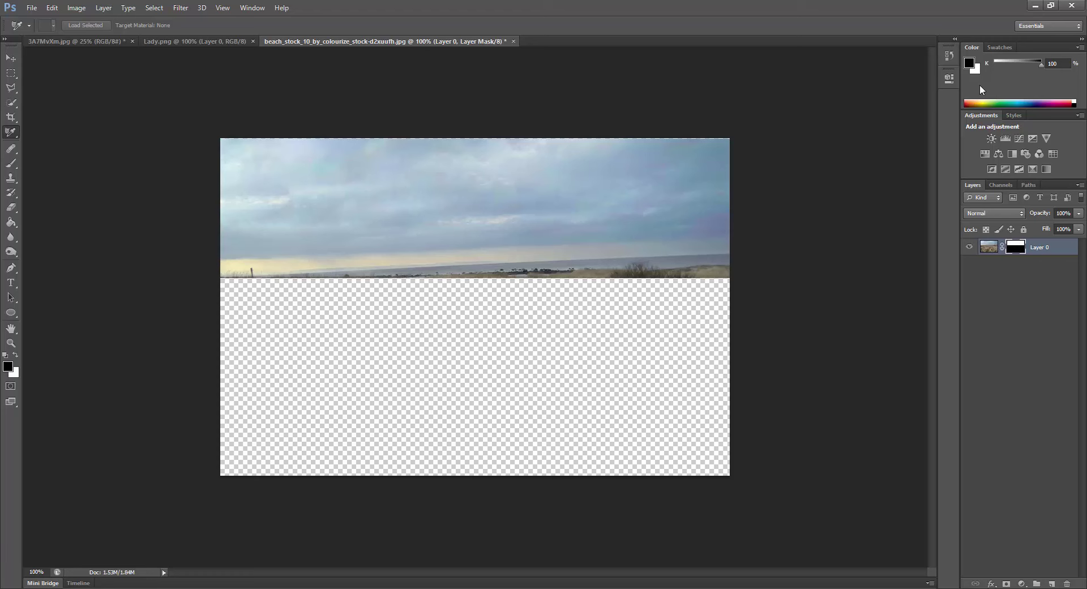
click(952, 79)
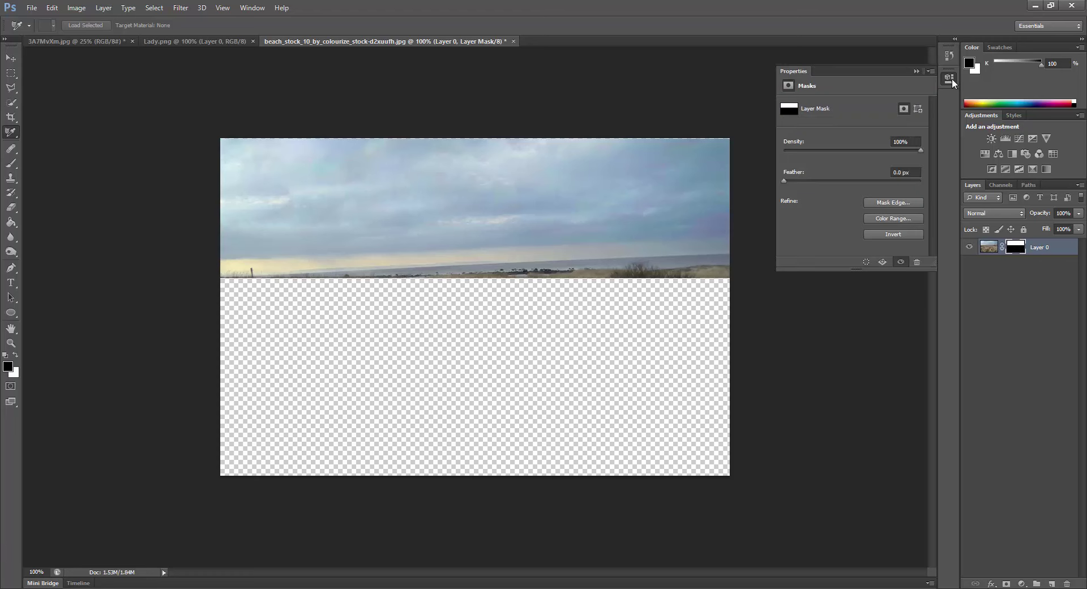
click(895, 234)
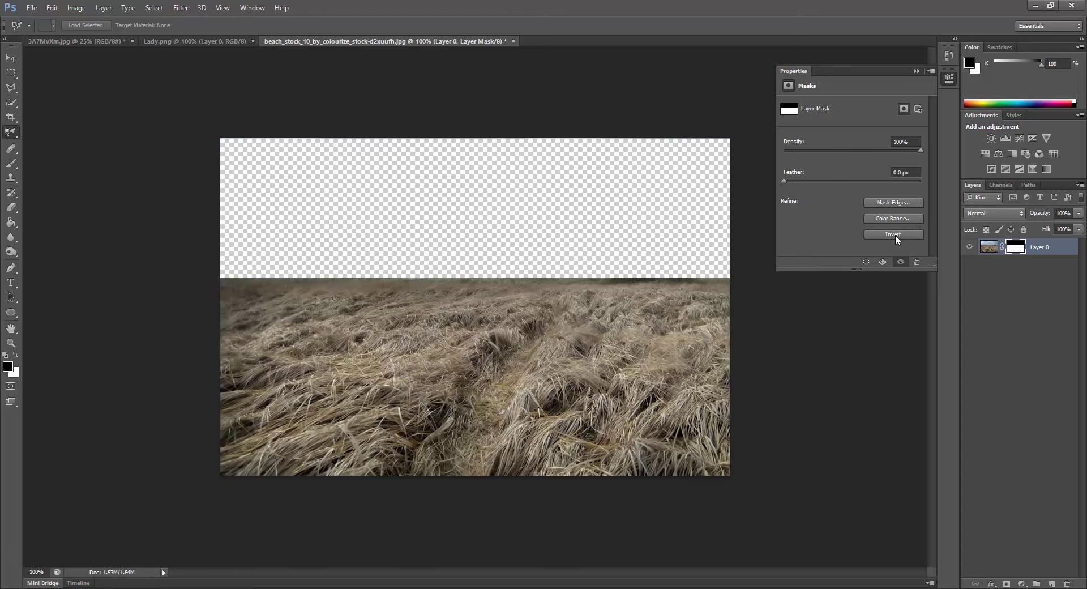
click(915, 72)
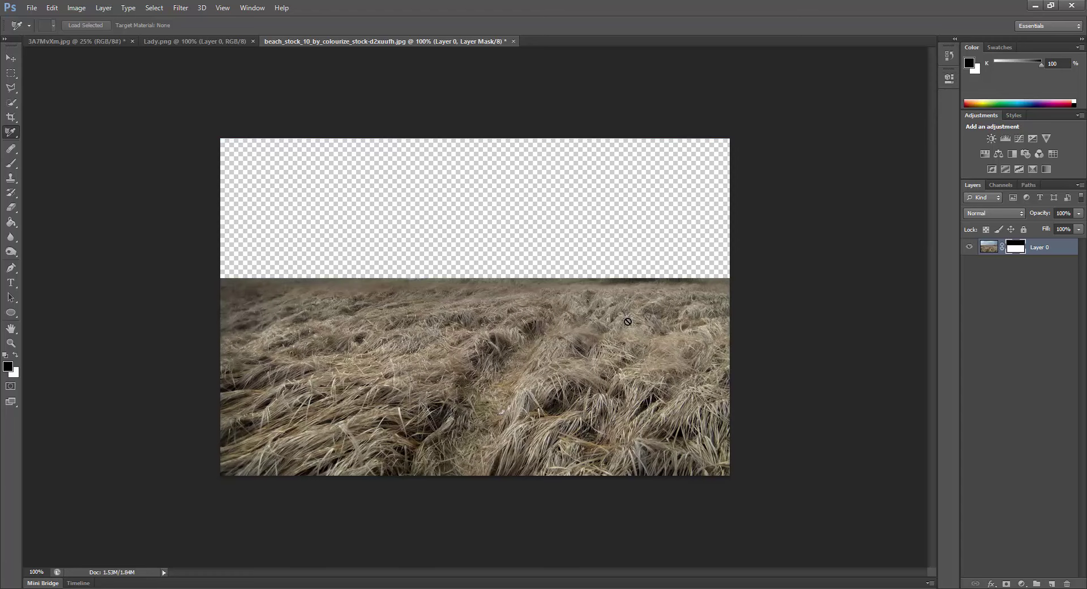
click(1039, 249)
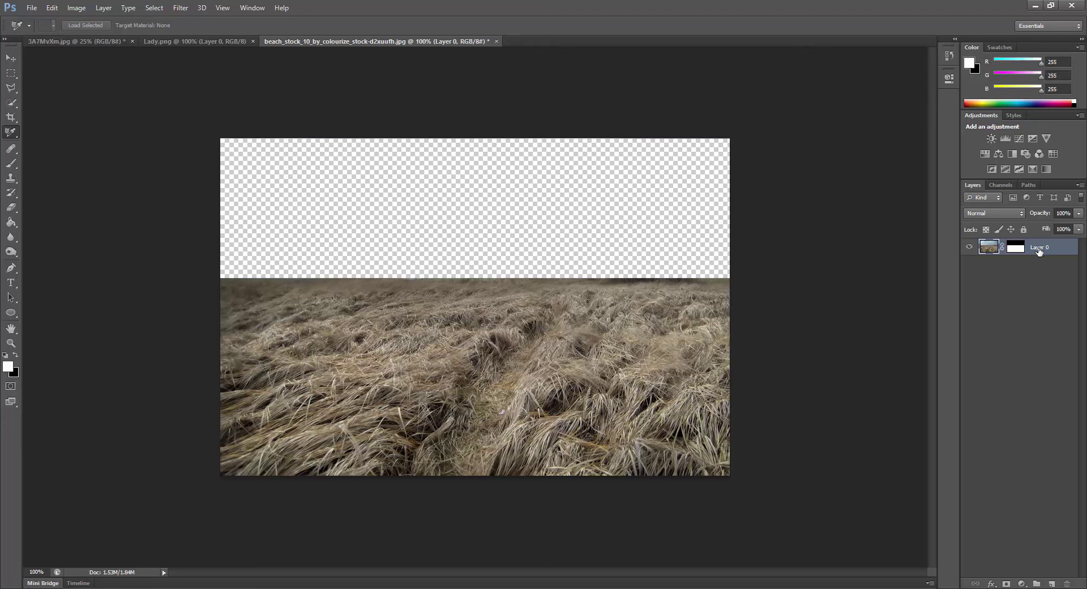
Rename Layer 0 to 'Grass'
double_click(1038, 248)
text(Grass)
key(Return)
click(1015, 247)
click(988, 248)
Select the Move tool and bring up the 3A7MvXm.jpg storm clouds document
click(11, 59)
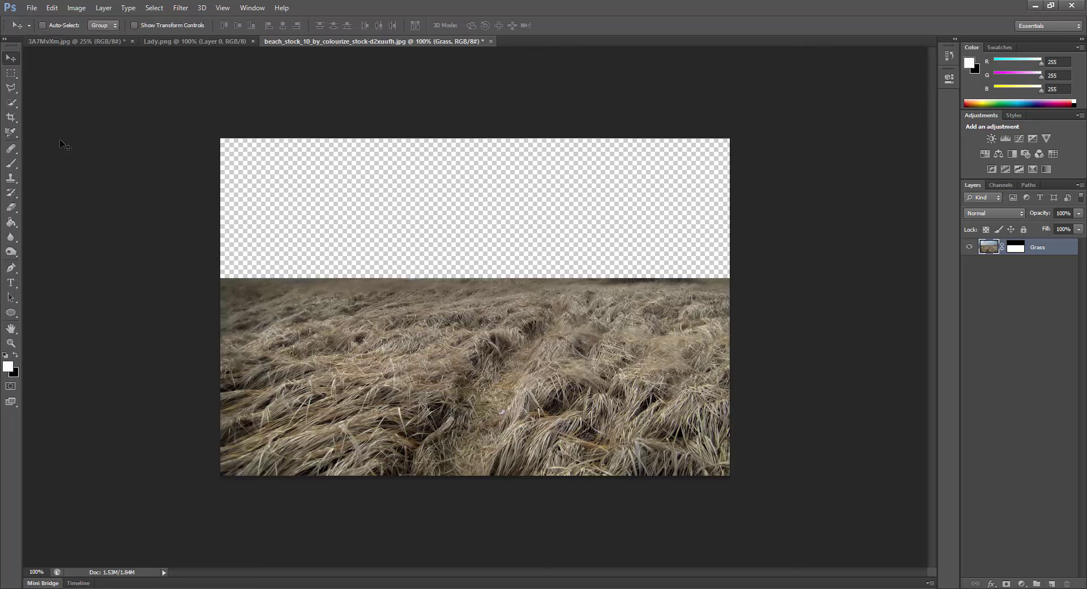
click(11, 133)
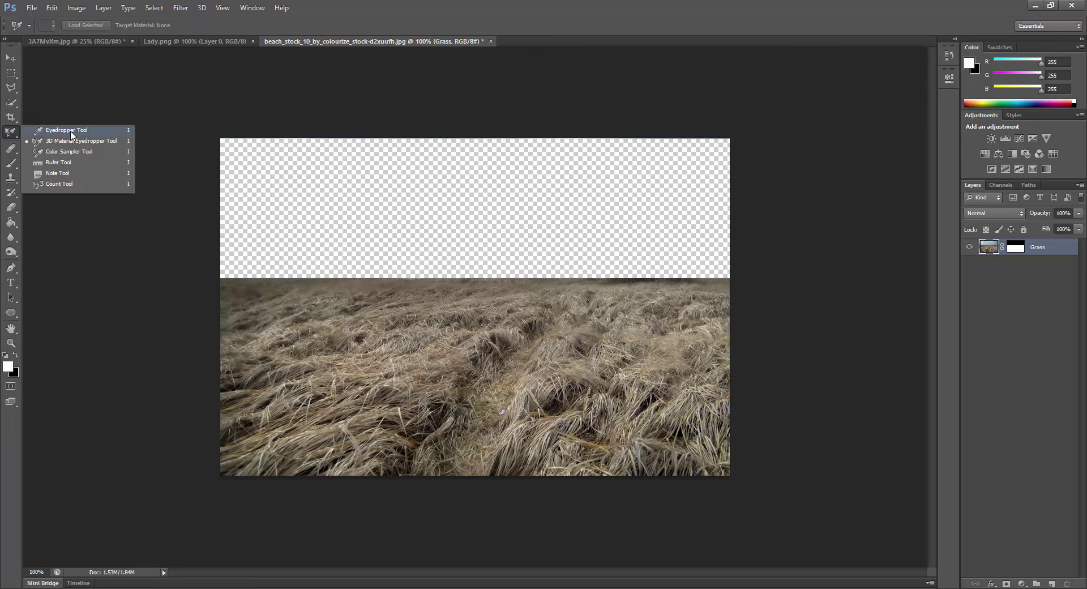
click(72, 134)
click(11, 59)
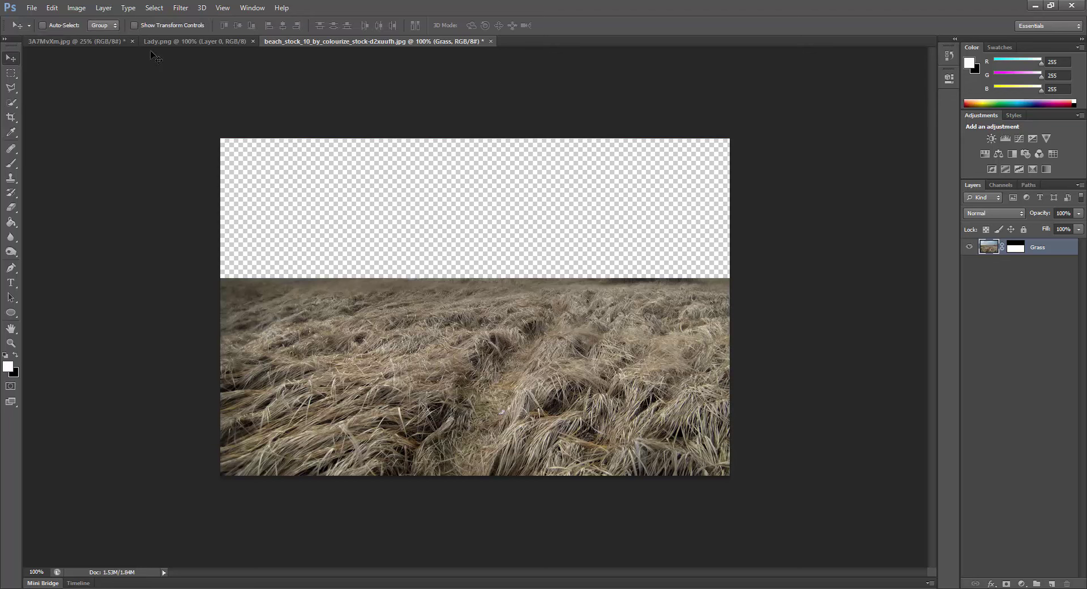
click(93, 41)
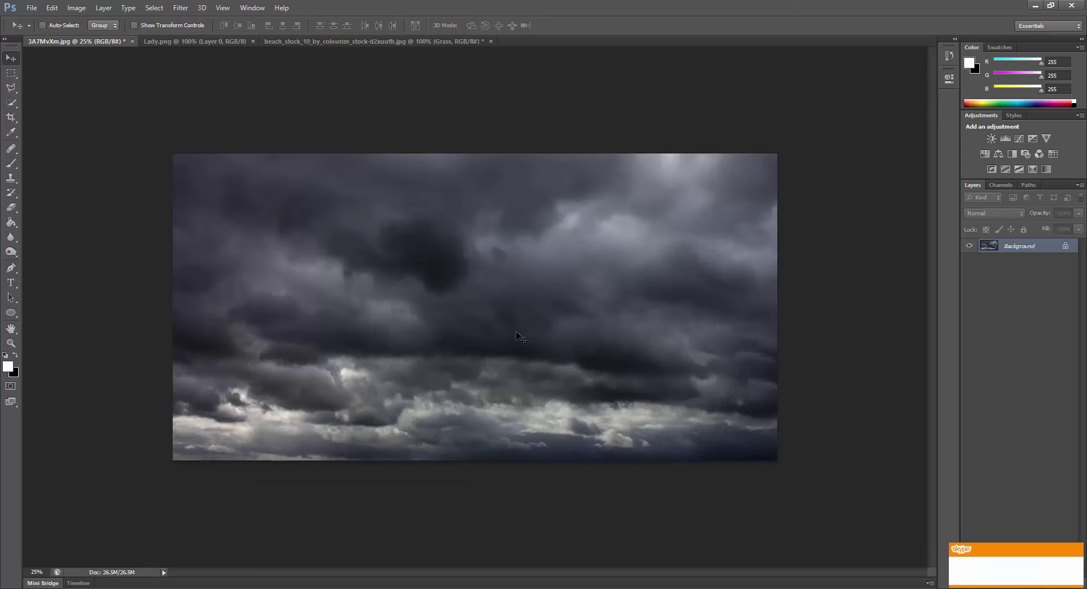
Drag the storm clouds into the grass document and start scaling them down with Free Transform
mouse_move(517, 332)
mouse_down()
mouse_move(365, 68)
mouse_move(435, 252)
mouse_up()
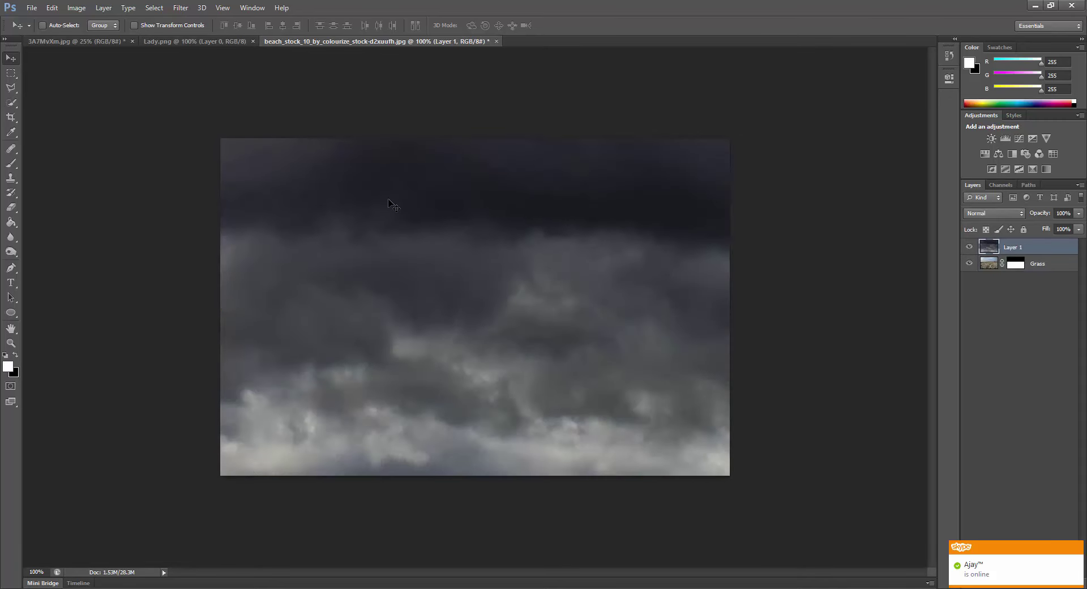
key(ctrl+t)
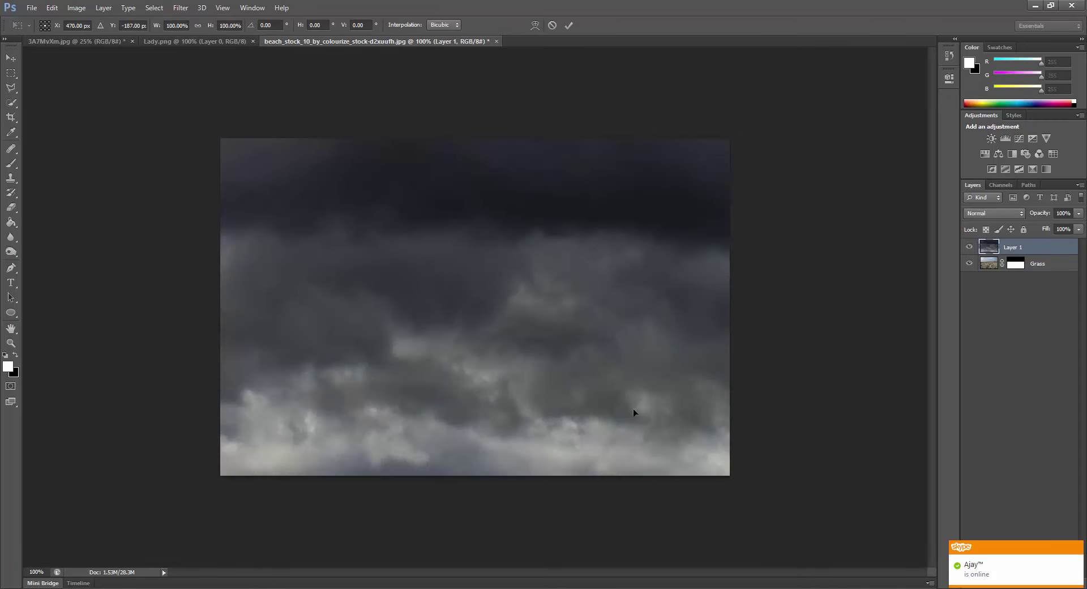
mouse_move(626, 410)
mouse_down()
mouse_move(372, 237)
mouse_move(621, 304)
mouse_move(430, 305)
mouse_move(670, 451)
mouse_up()
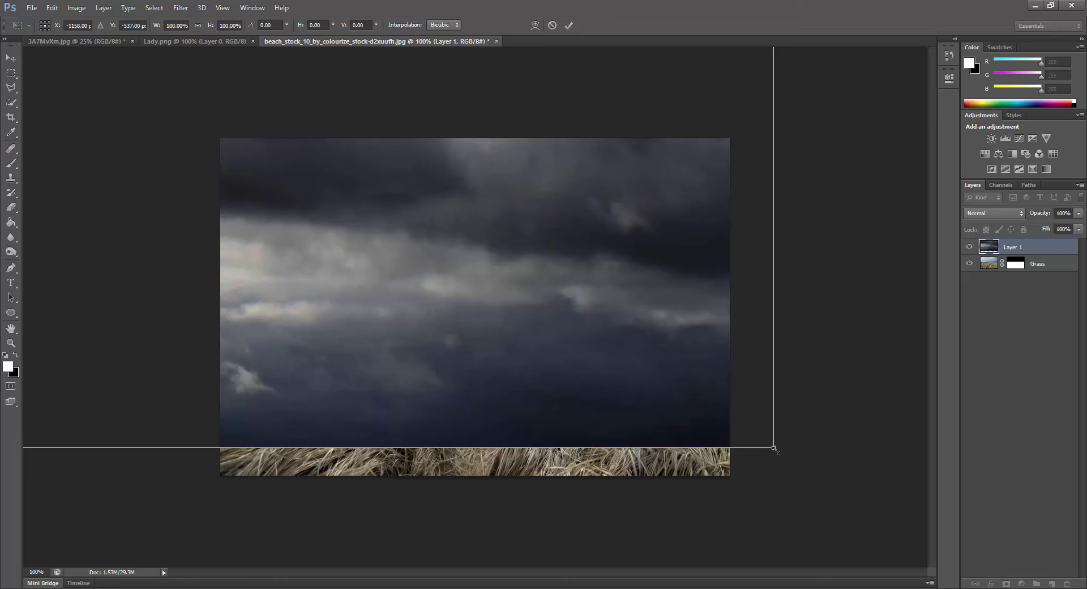
mouse_move(774, 448)
mouse_down()
mouse_move(611, 298)
mouse_move(295, 204)
mouse_move(407, 249)
mouse_move(416, 268)
mouse_move(335, 205)
mouse_up()
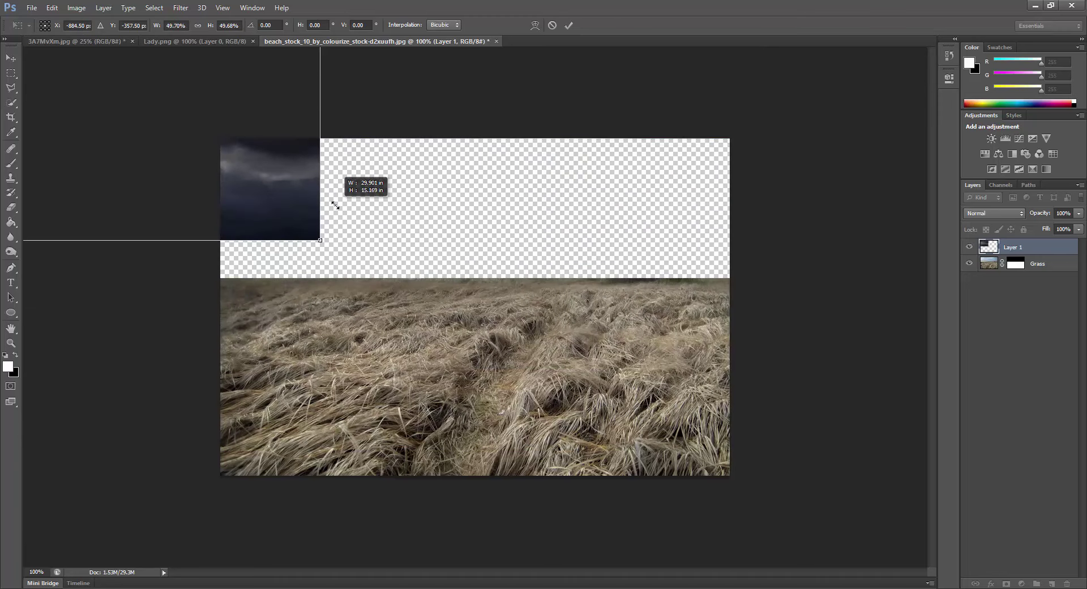
drag(257, 168, 515, 298)
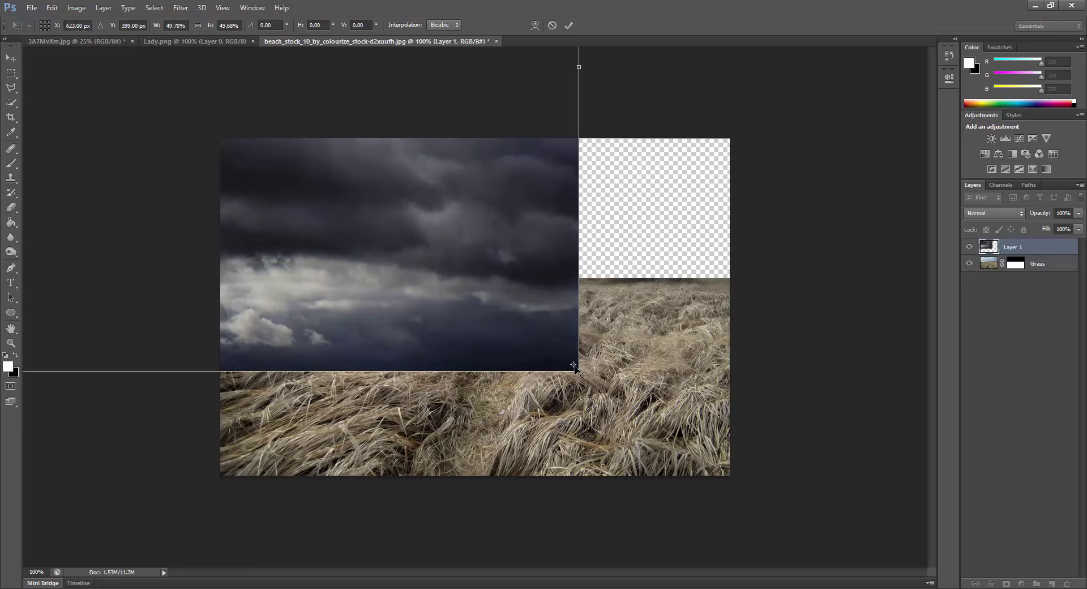
drag(574, 366, 580, 370)
Resize and position the clouds to cover the whole sky above the horizon, then commit
drag(576, 371, 211, 130)
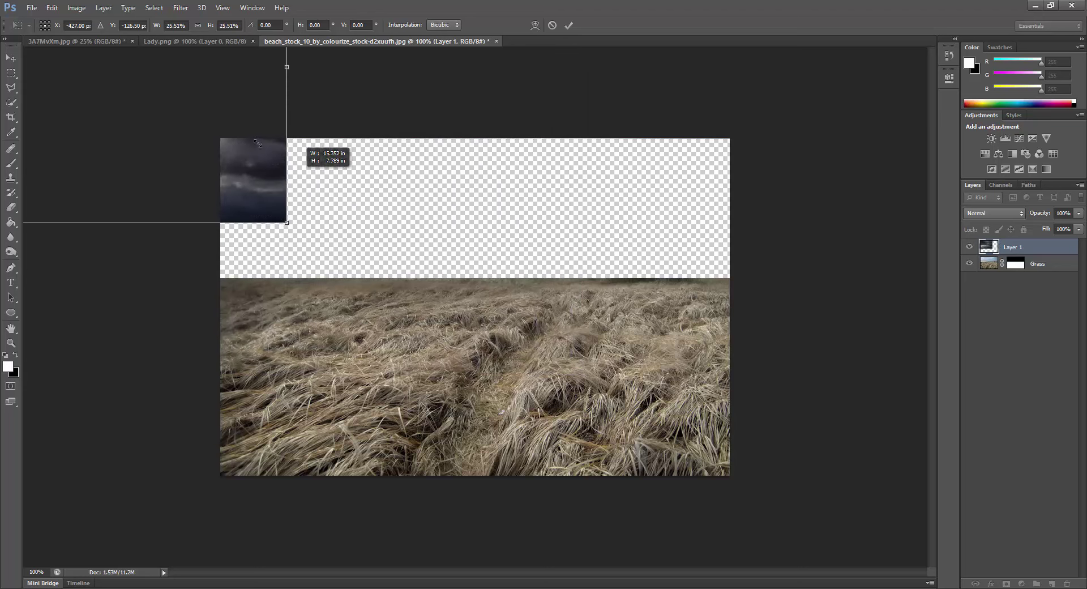
drag(88, 88, 403, 255)
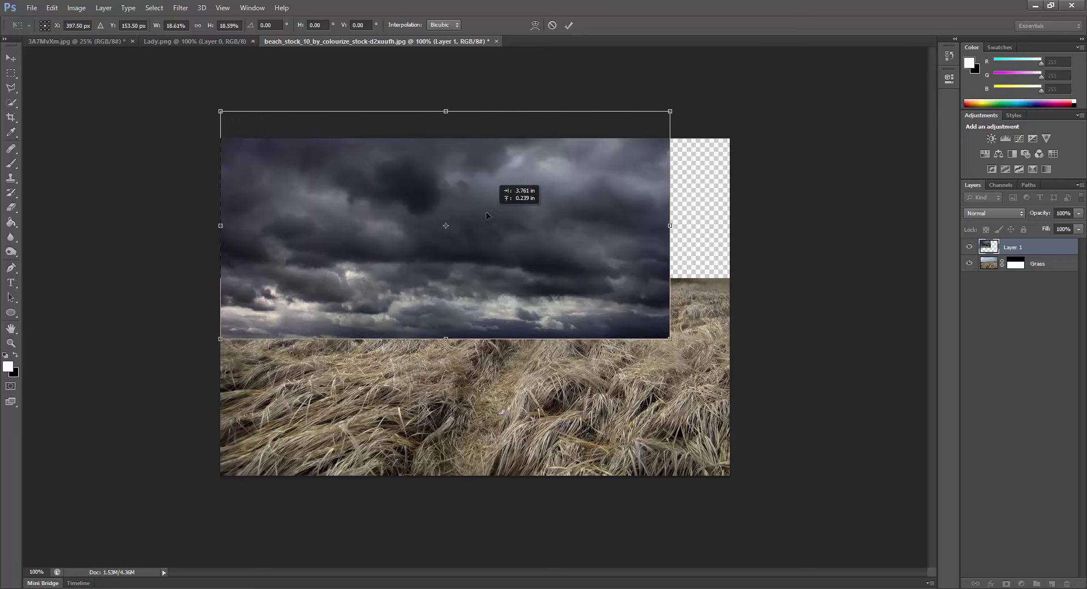
drag(347, 225, 484, 215)
drag(655, 225, 747, 226)
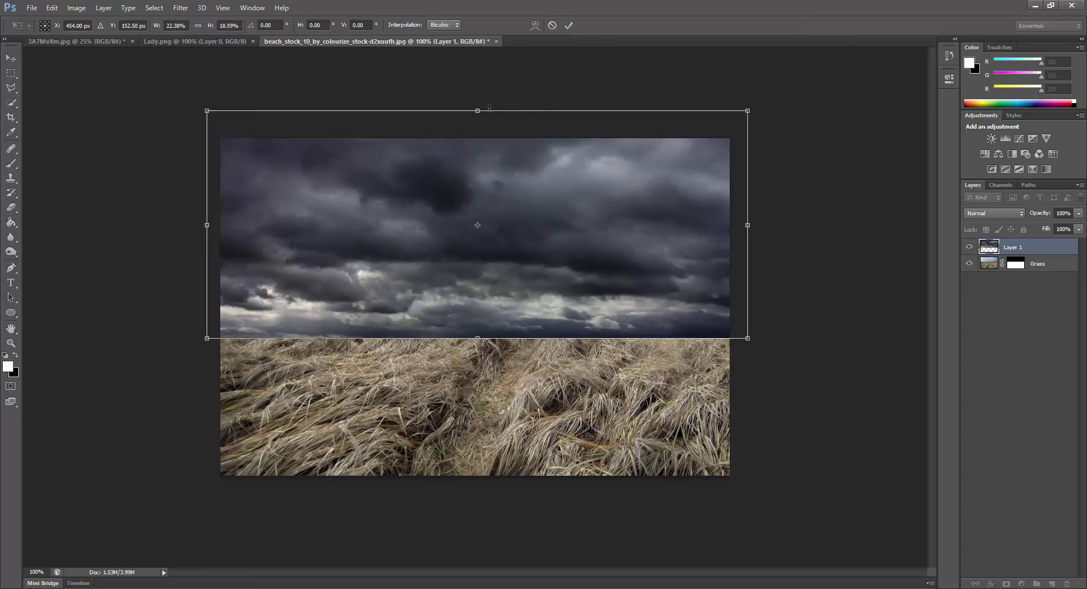
drag(477, 110, 484, 41)
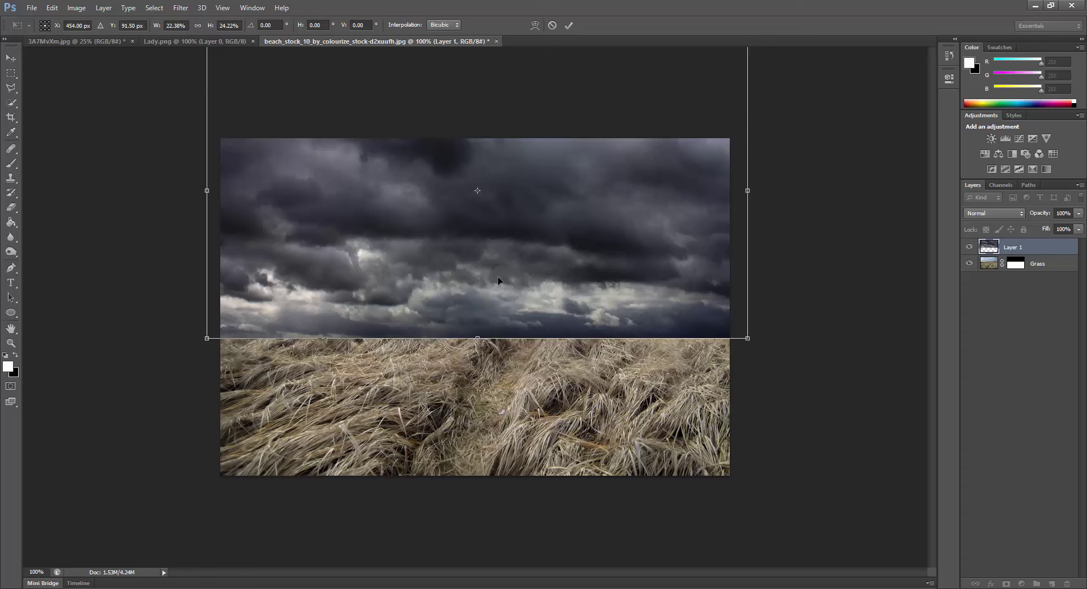
drag(498, 280, 496, 255)
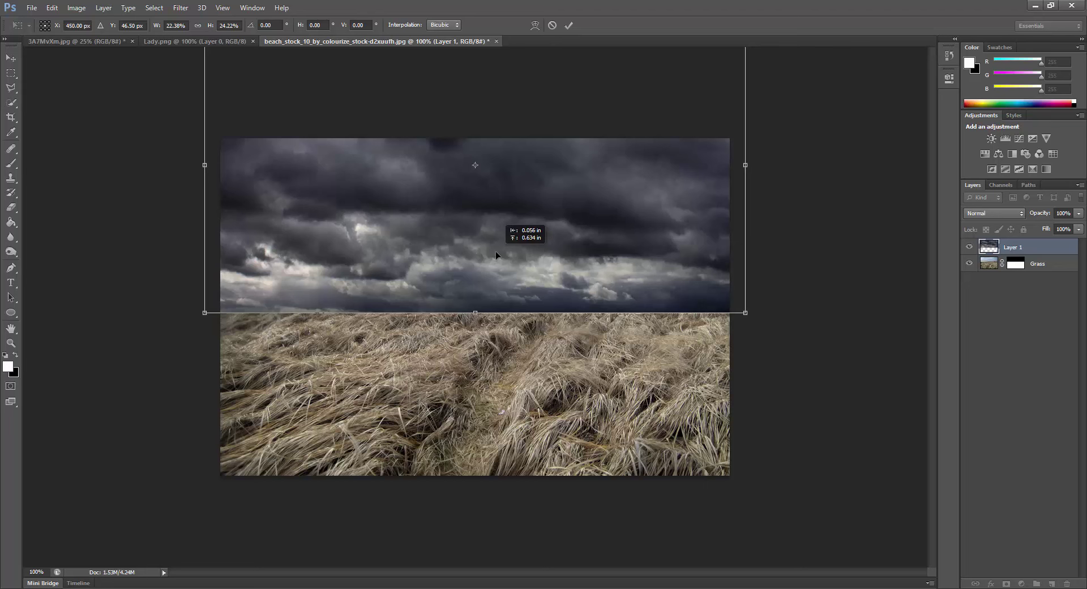
click(566, 25)
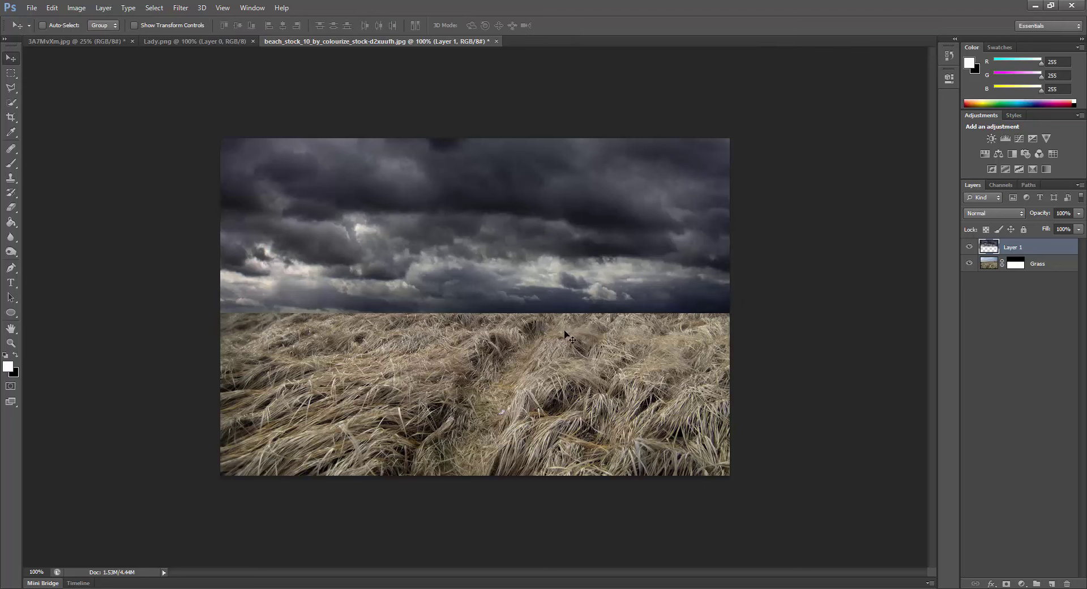
Add a layer mask to the cloud layer and set up a soft brush at 63% flow
click(1001, 584)
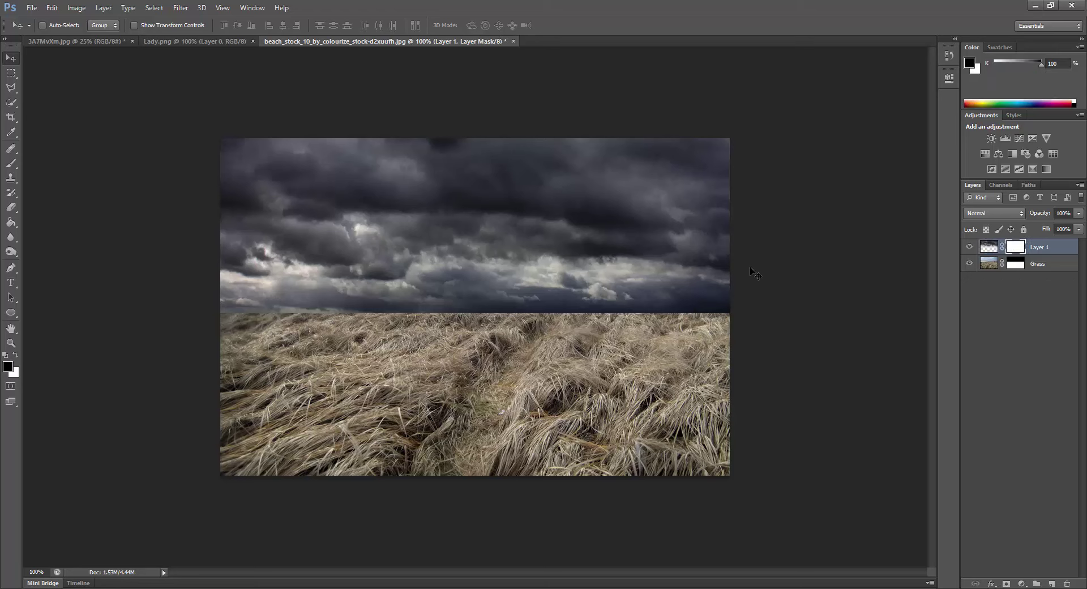
click(10, 163)
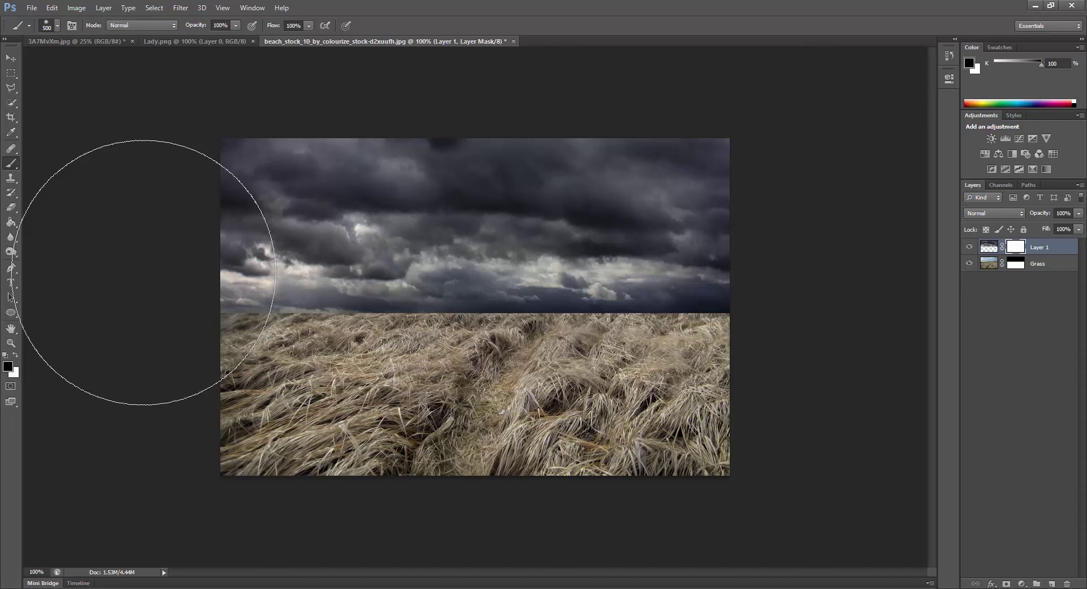
key(bracketright)
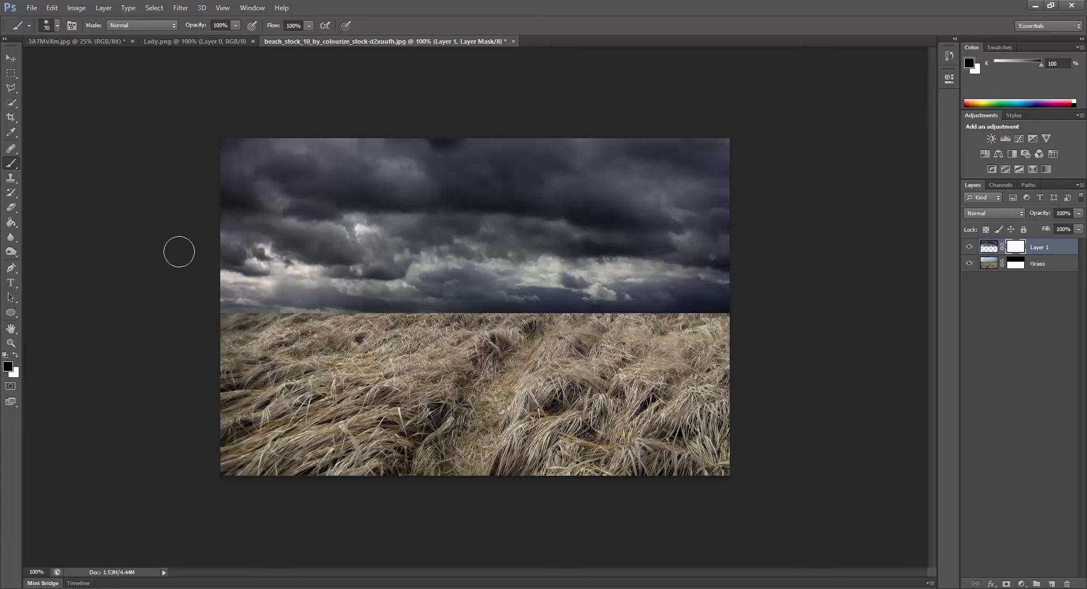
click(235, 25)
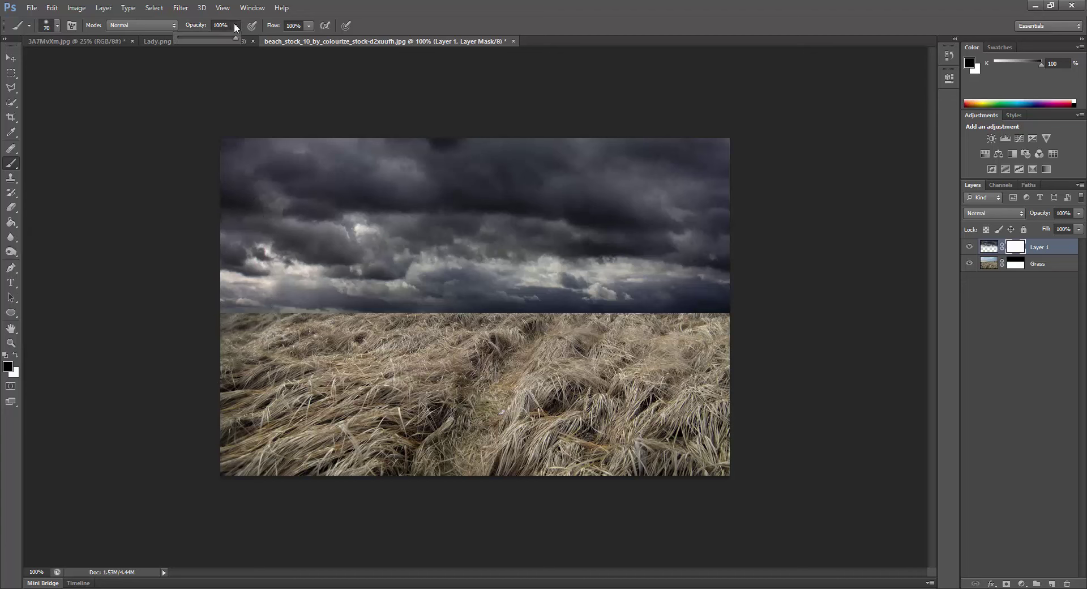
click(308, 26)
drag(280, 38, 287, 37)
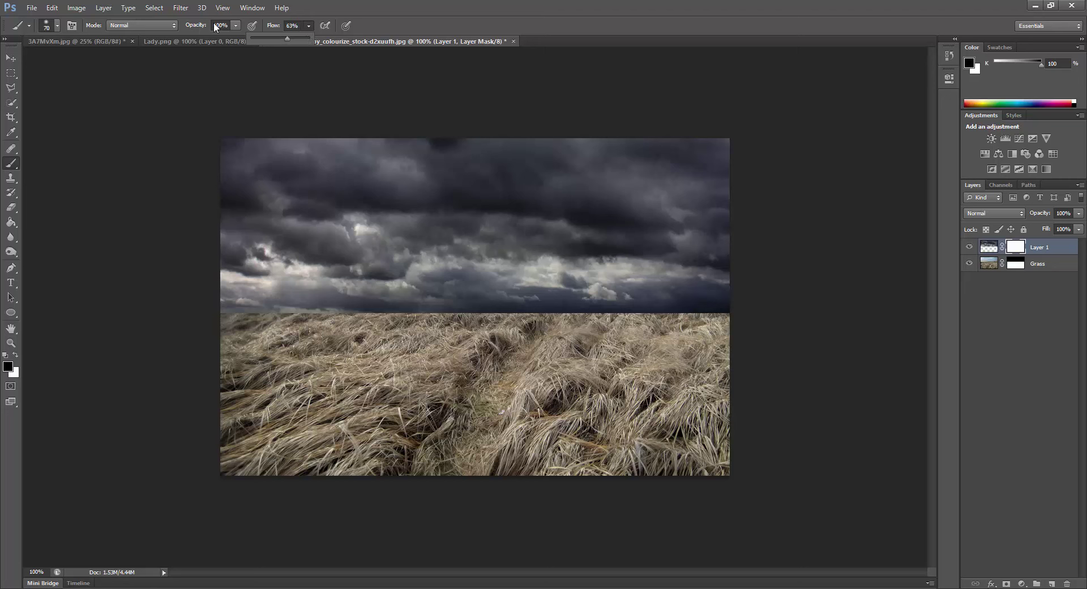
Paint black along the horizon on the mask to blend the clouds into the grass
drag(221, 310, 453, 323)
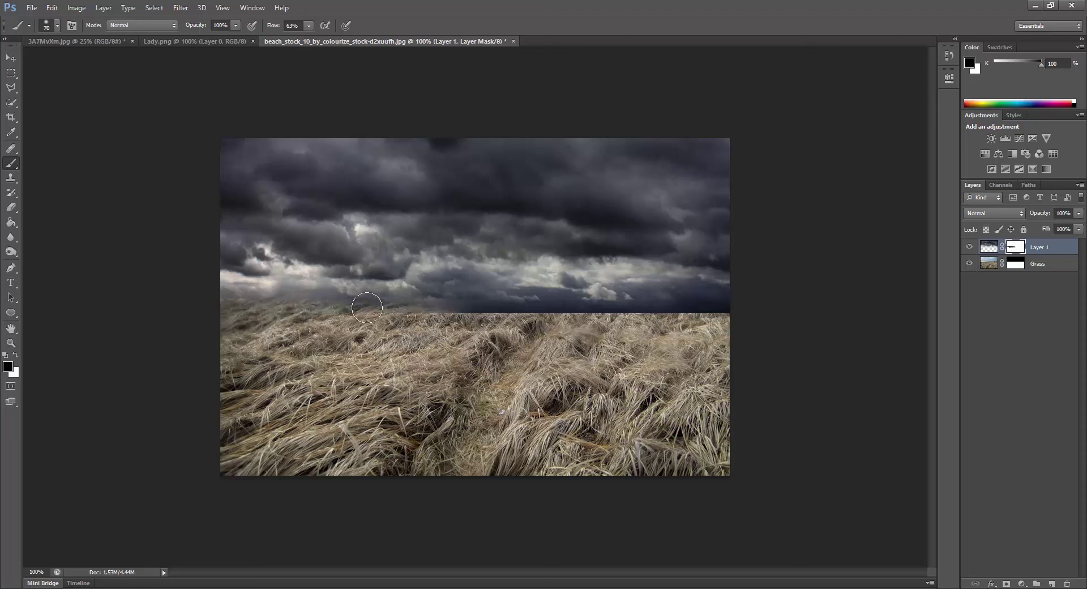
mouse_move(368, 308)
mouse_down()
mouse_move(652, 344)
mouse_move(476, 315)
mouse_move(572, 324)
mouse_move(735, 312)
mouse_move(645, 320)
mouse_up()
mouse_move(521, 358)
mouse_down()
mouse_move(649, 315)
mouse_move(219, 310)
mouse_move(731, 318)
mouse_move(206, 293)
mouse_move(215, 308)
mouse_move(272, 314)
mouse_move(254, 308)
mouse_up()
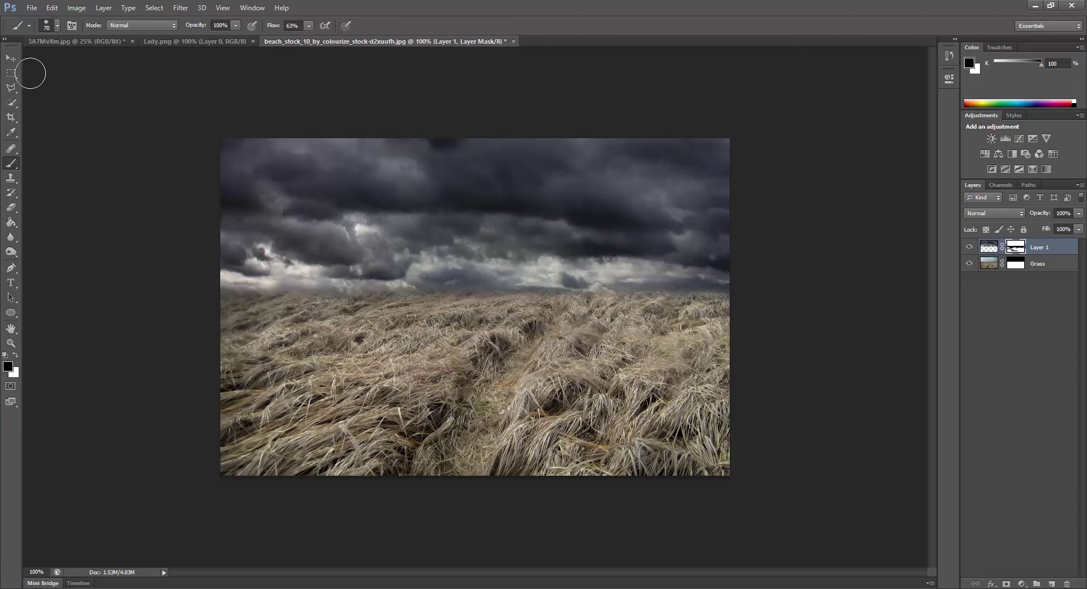
click(10, 58)
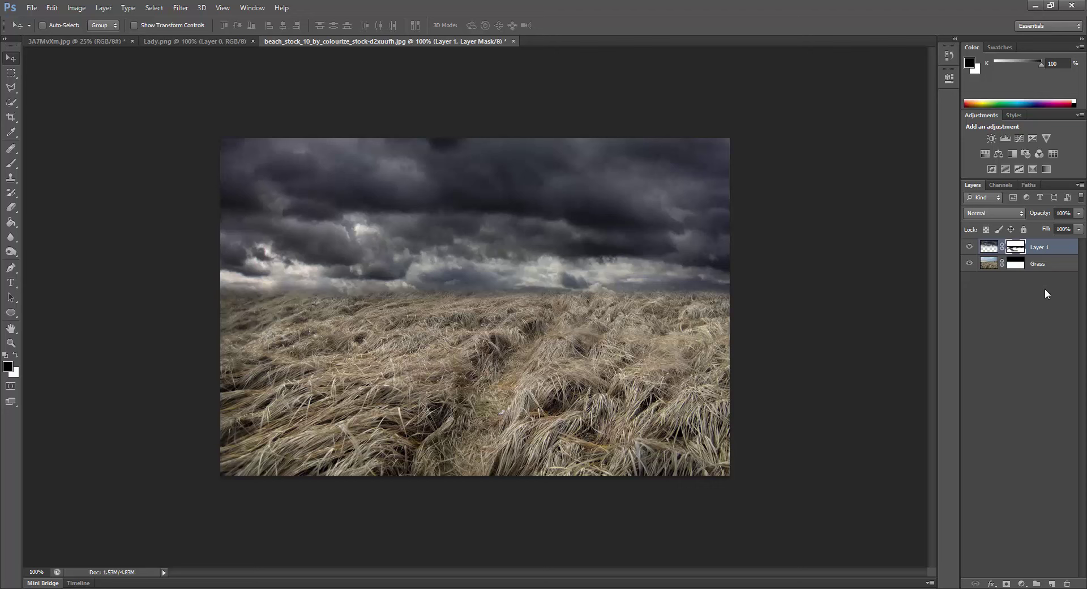
Rename the sky layer to 'Cloud' and add a new empty layer above it
double_click(1044, 249)
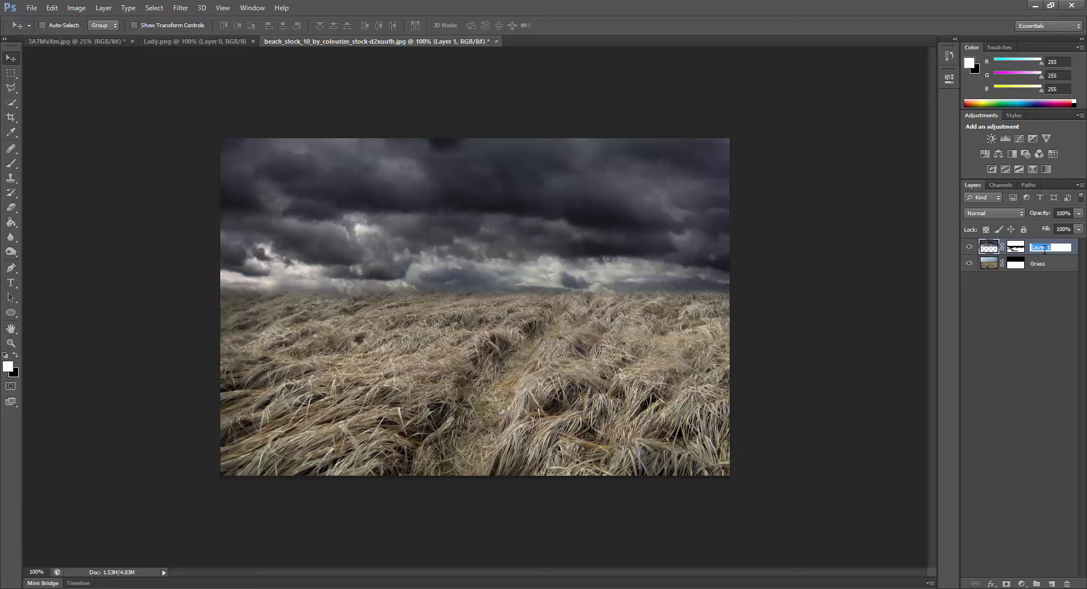
text(Cloud)
key(Return)
click(1051, 583)
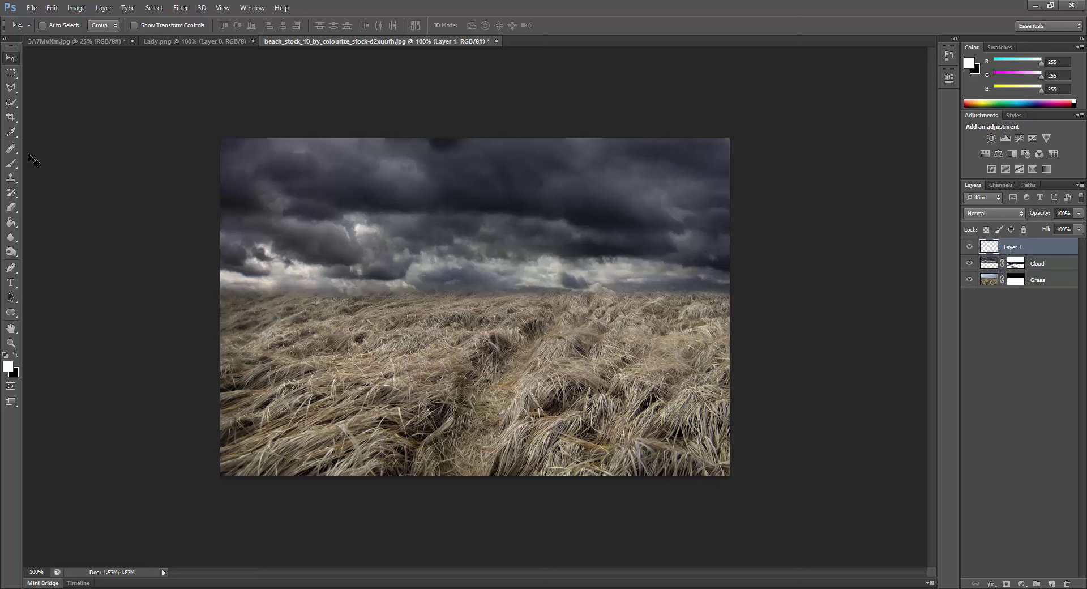
Set the brush to 17% opacity with the 45 px cloudy textured preset
click(11, 164)
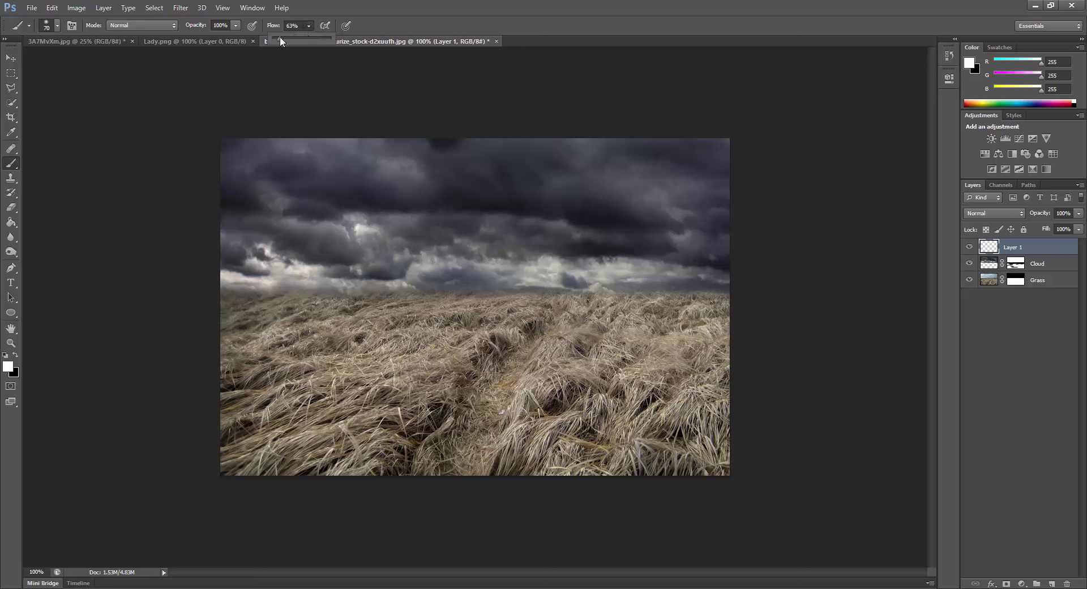
click(235, 25)
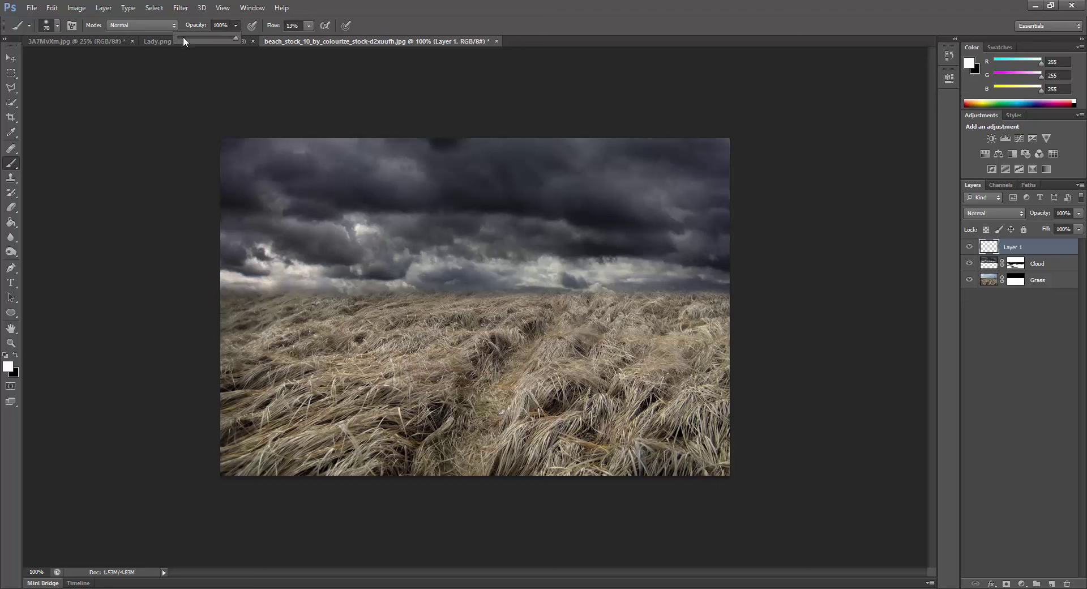
click(188, 37)
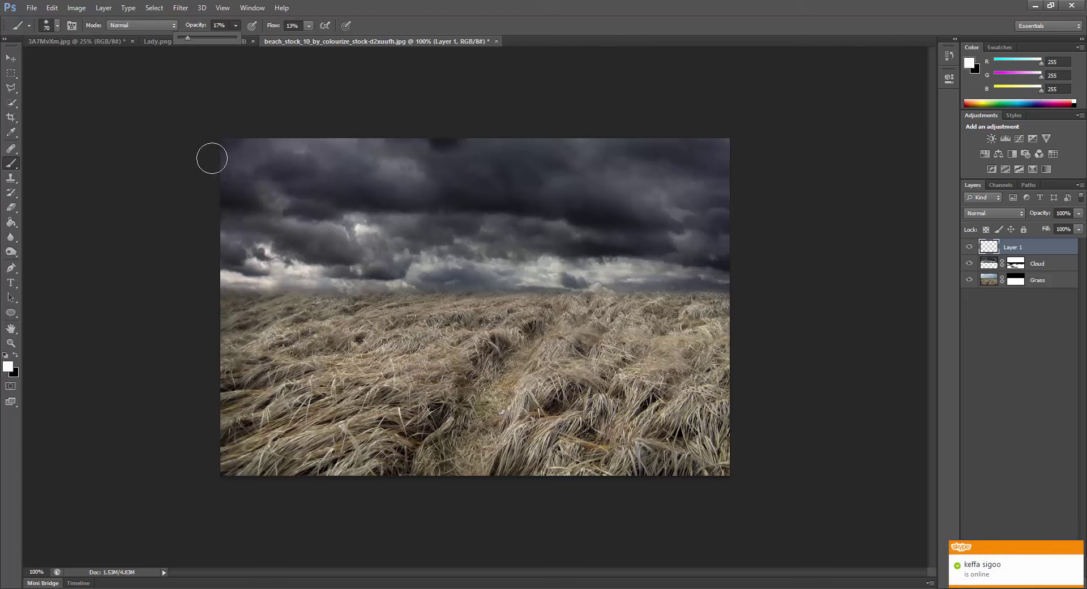
click(212, 158)
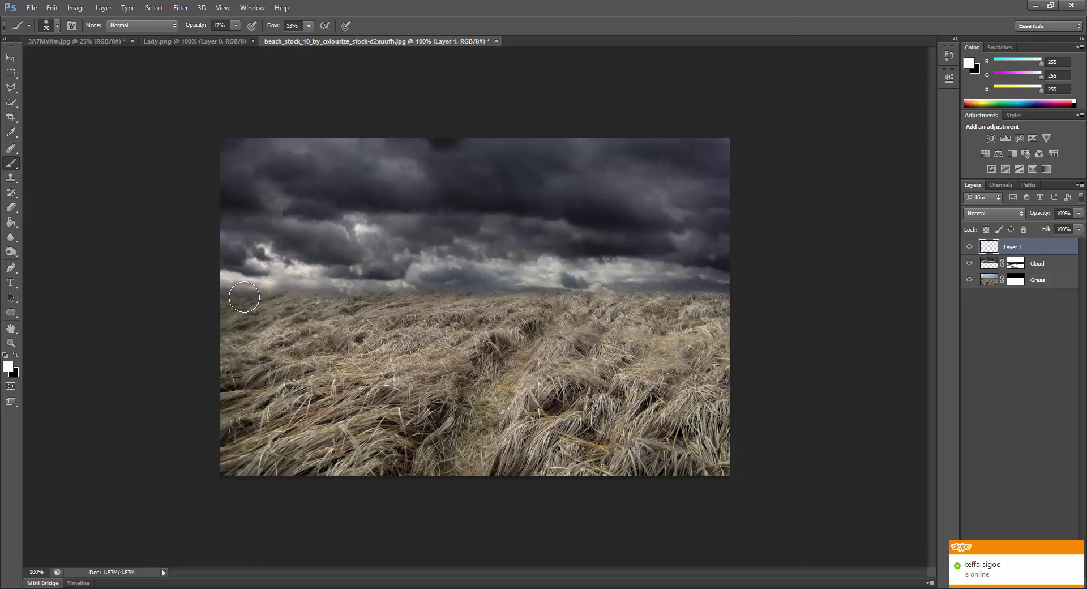
key(bracketleft)
click(57, 25)
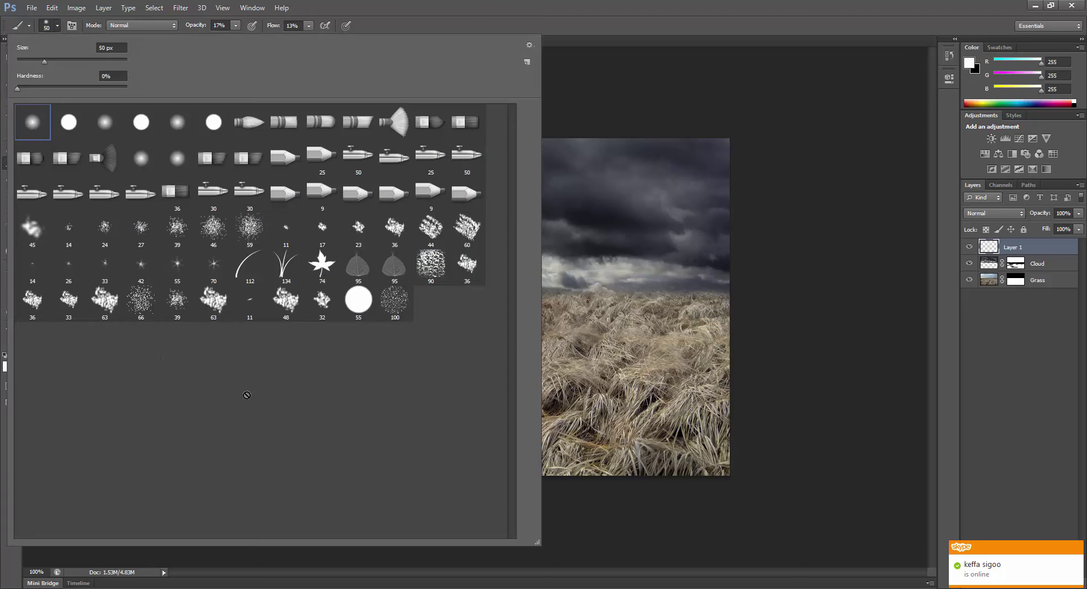
click(39, 244)
key(Return)
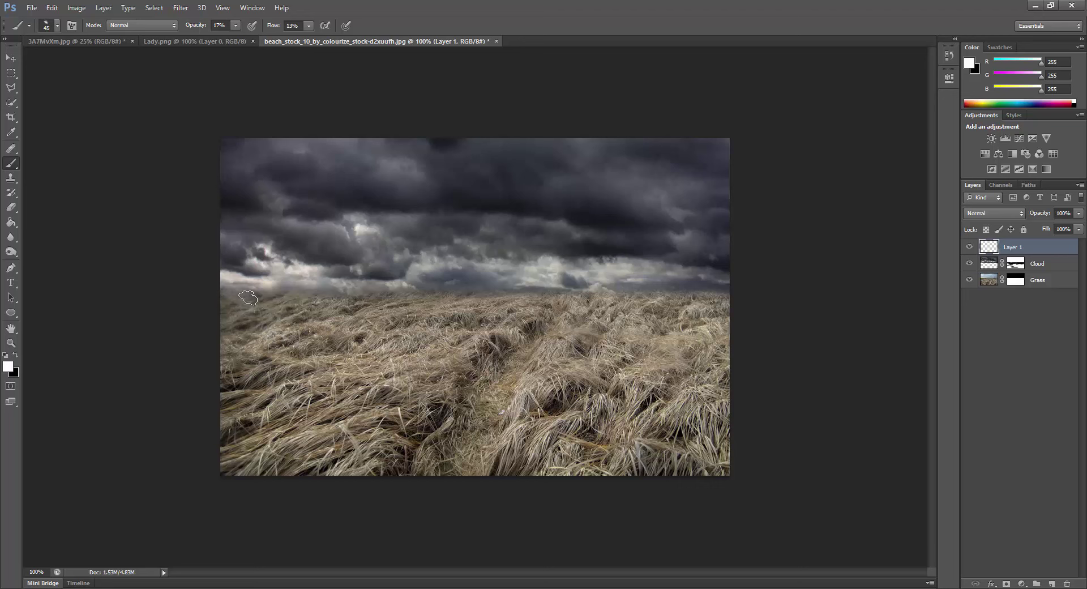
Paint faint white haze across the left and right horizon on the new layer
mouse_move(247, 297)
mouse_down()
mouse_move(488, 287)
mouse_move(371, 292)
mouse_up()
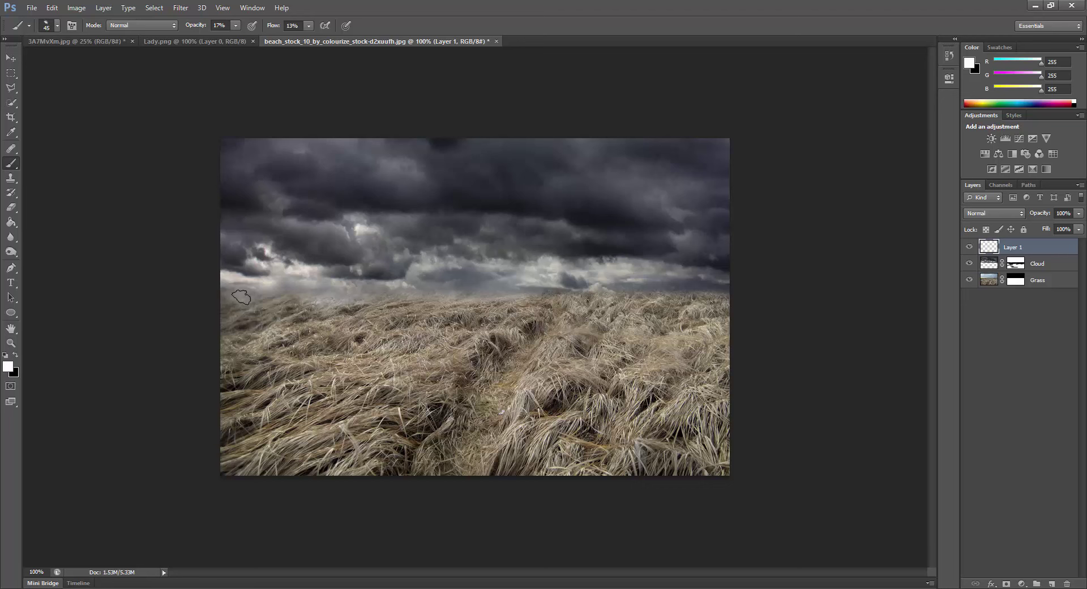
mouse_move(541, 287)
mouse_down()
mouse_move(707, 287)
mouse_move(612, 299)
mouse_move(237, 294)
mouse_move(508, 285)
mouse_move(502, 302)
mouse_move(580, 291)
mouse_move(593, 301)
mouse_move(681, 295)
mouse_move(620, 296)
mouse_move(663, 311)
mouse_move(738, 296)
mouse_up()
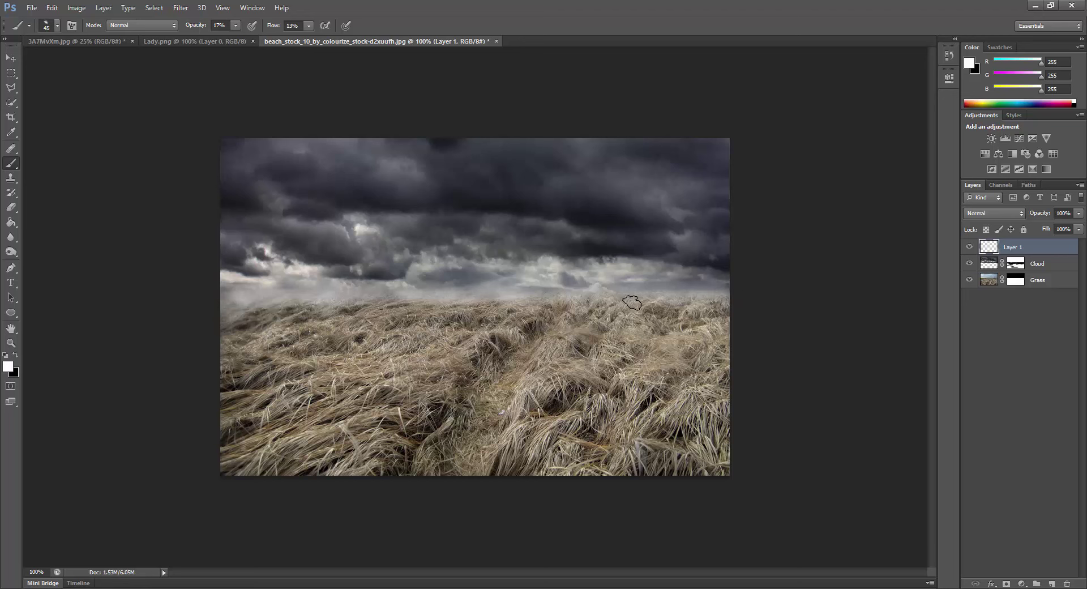
mouse_move(244, 302)
mouse_down()
mouse_move(304, 307)
mouse_move(319, 321)
mouse_up()
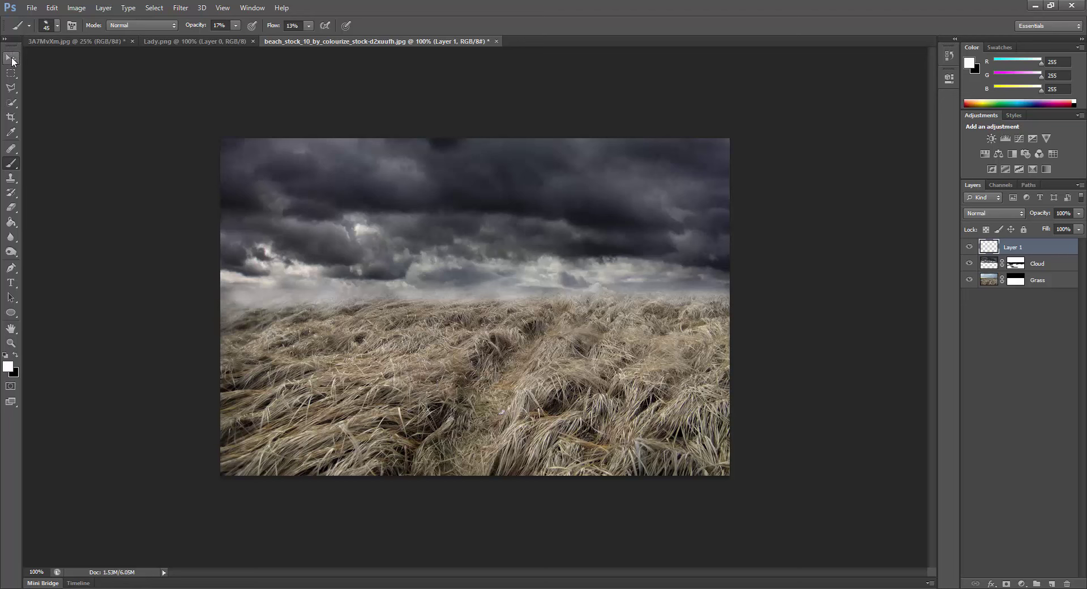
Set the brush to 10% opacity and switch to the first soft round brush preset
click(234, 25)
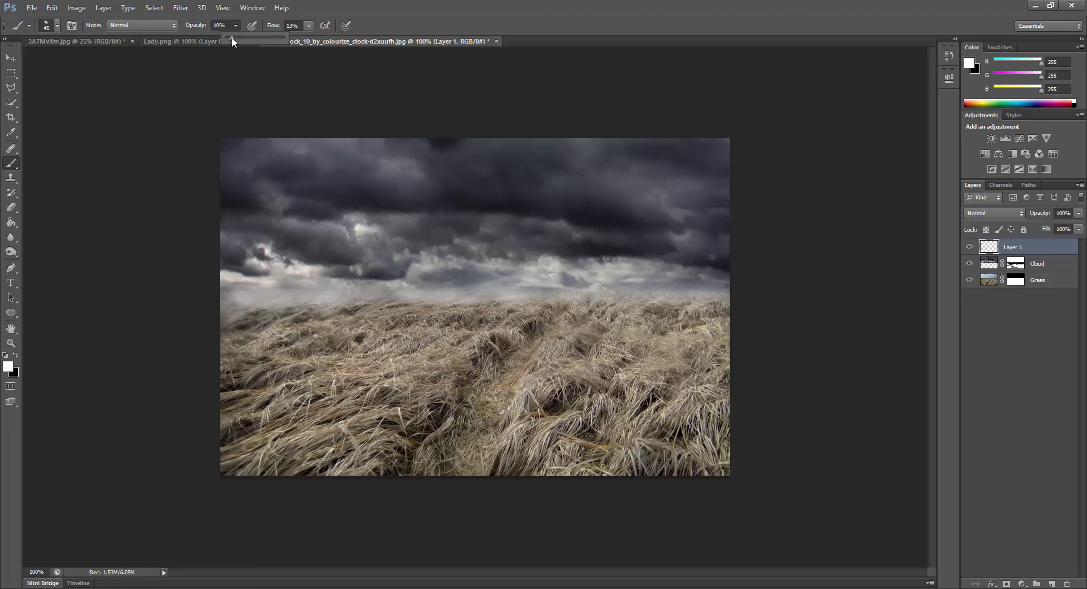
click(261, 205)
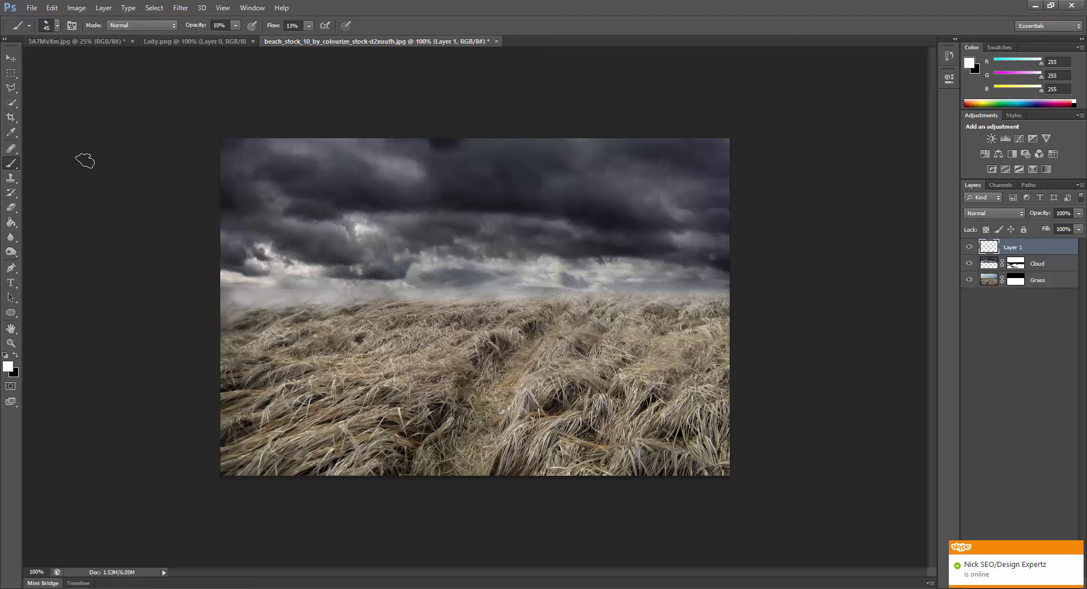
click(11, 58)
click(12, 164)
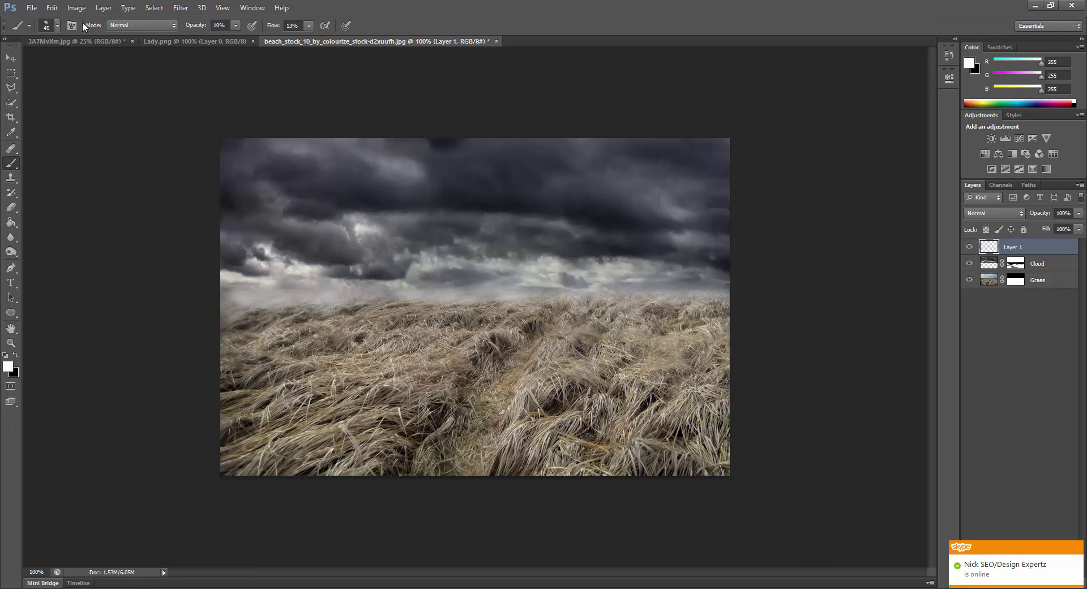
click(46, 25)
click(33, 122)
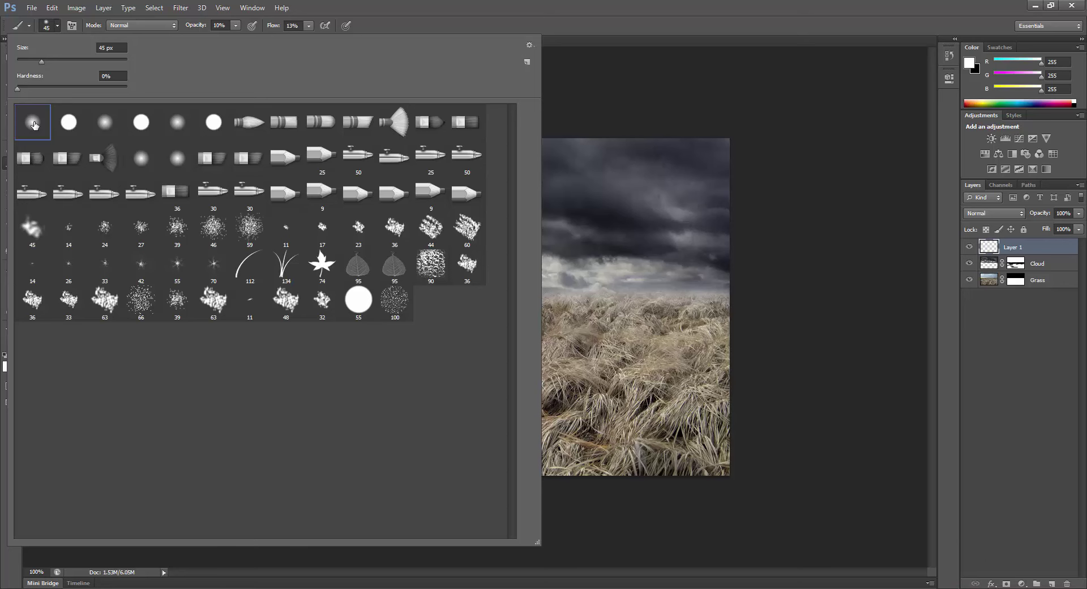
key(Return)
click(11, 62)
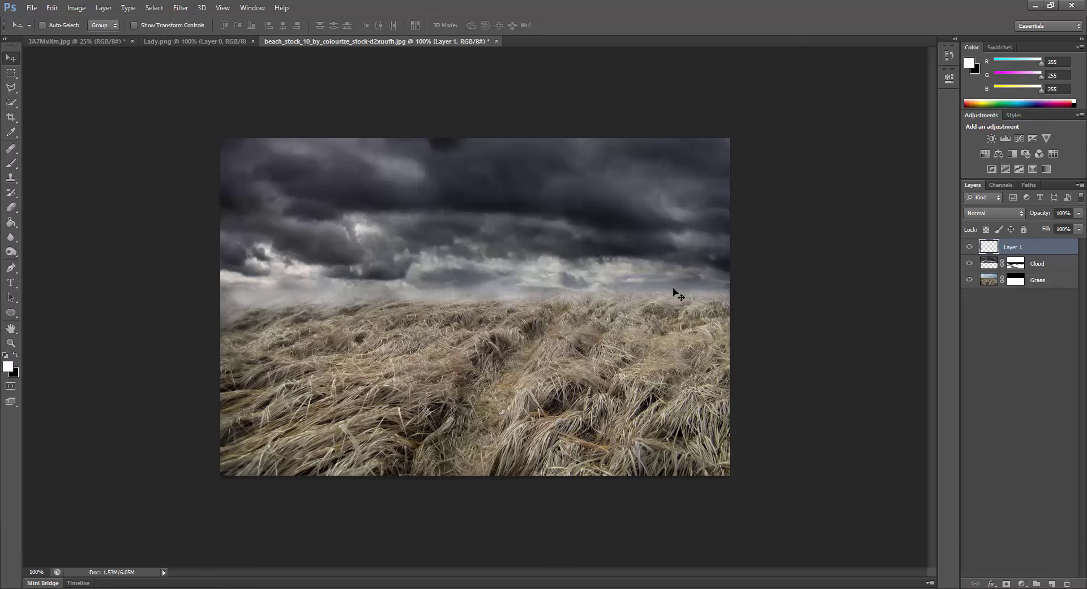
Rename the haze layer 'White Shade' and drag the Lady.png rider into the composite
double_click(1014, 248)
text(White Shade)
key(Return)
click(181, 41)
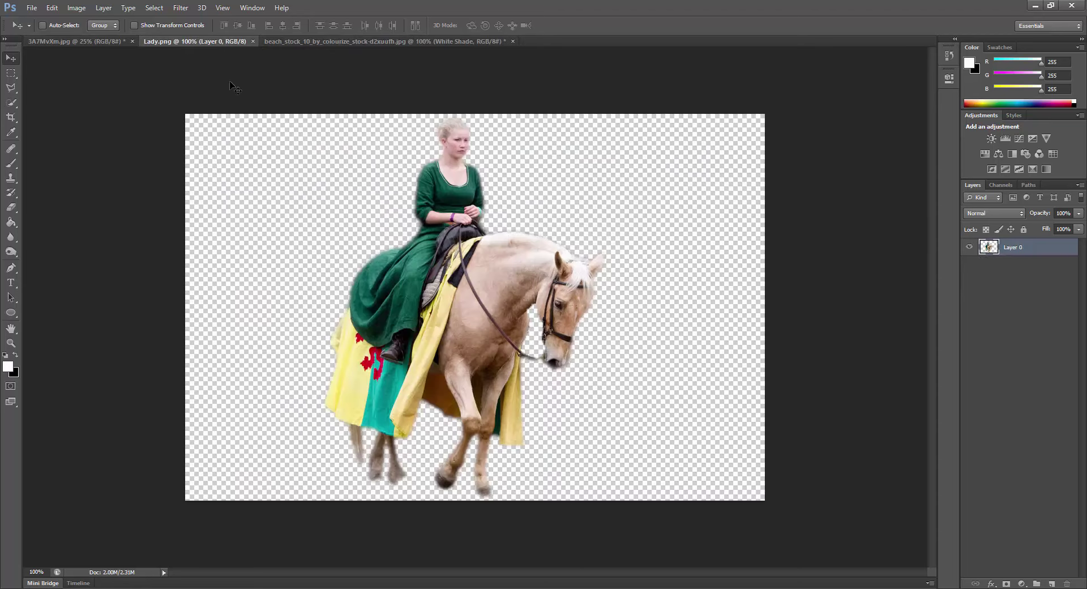
mouse_move(470, 315)
mouse_down()
mouse_move(433, 257)
mouse_move(445, 338)
mouse_up()
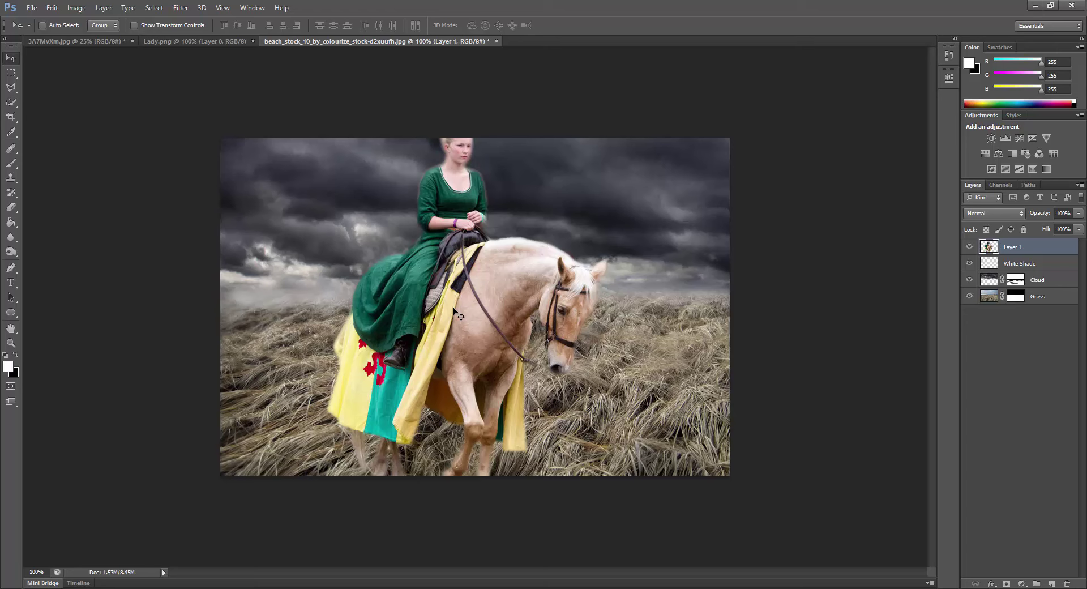
Scale the horse and rider to about 70%, flip them horizontally, and move them lower in the field
key(ctrl+t)
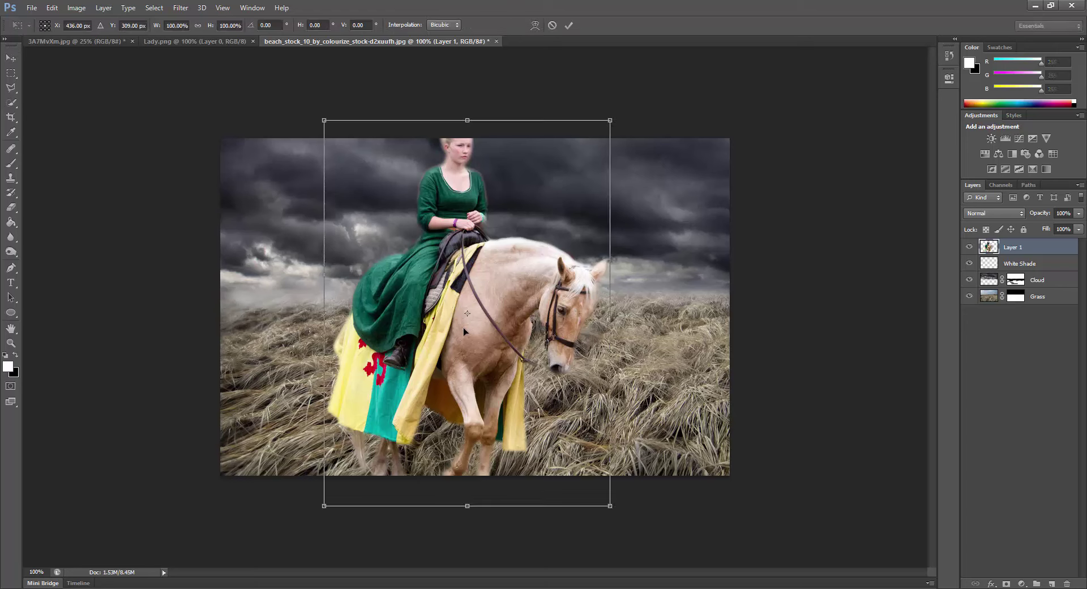
drag(599, 487, 552, 452)
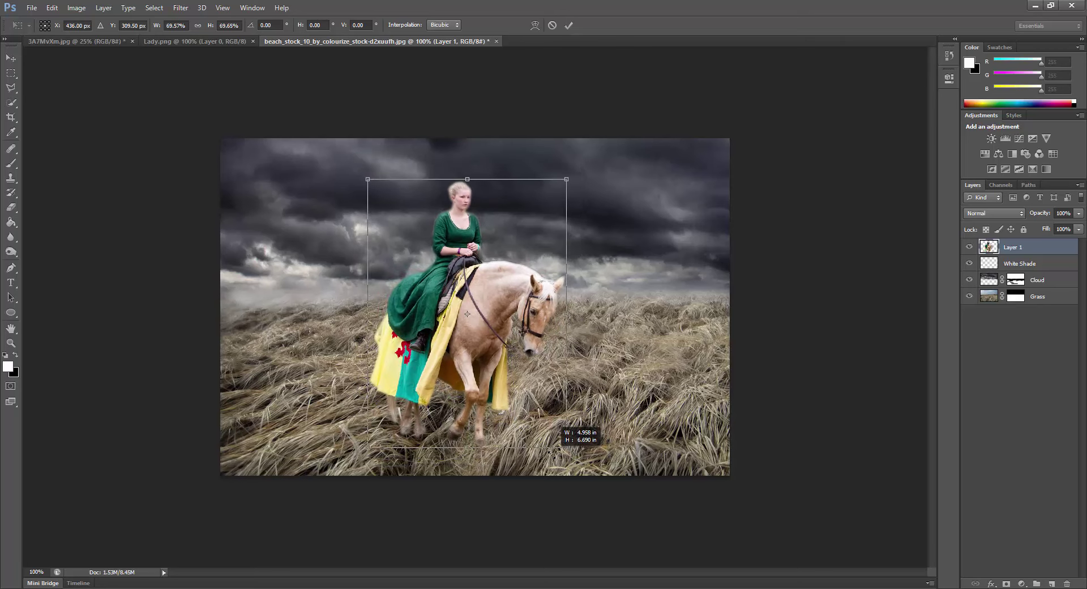
drag(552, 453, 553, 453)
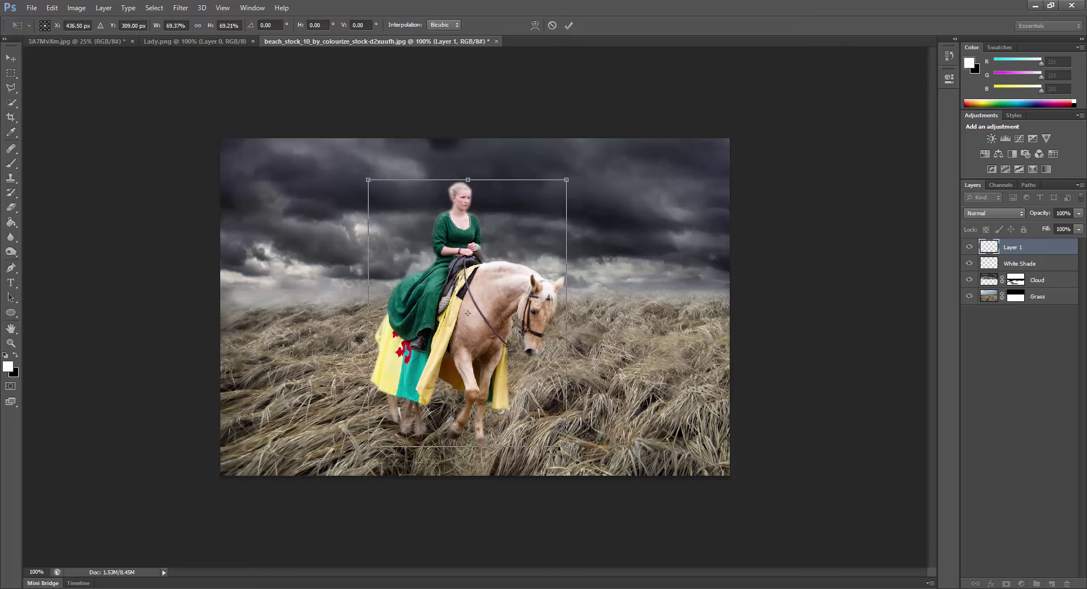
click(569, 25)
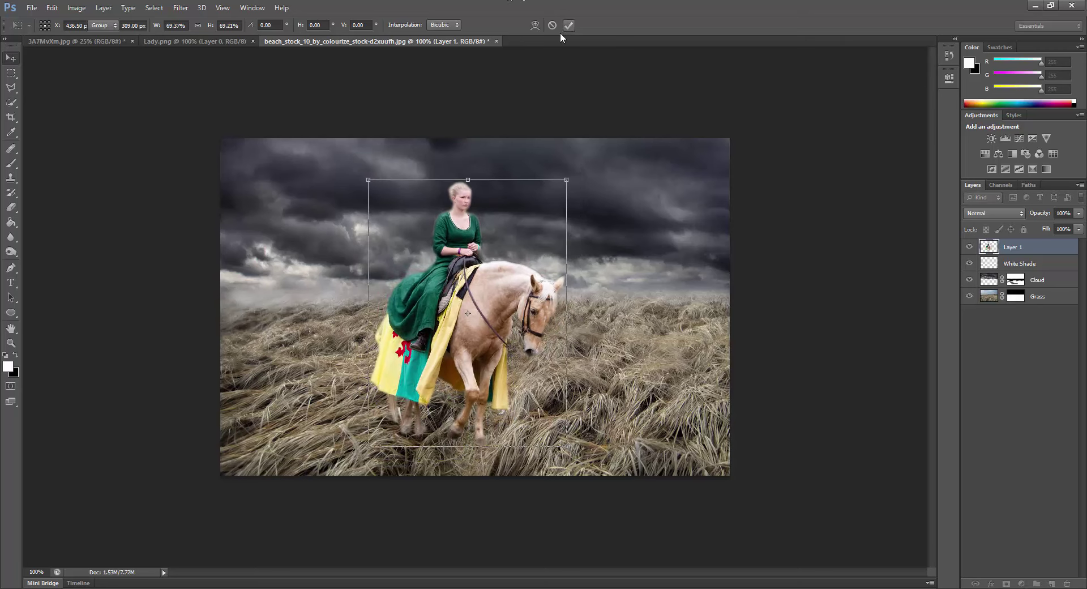
click(50, 11)
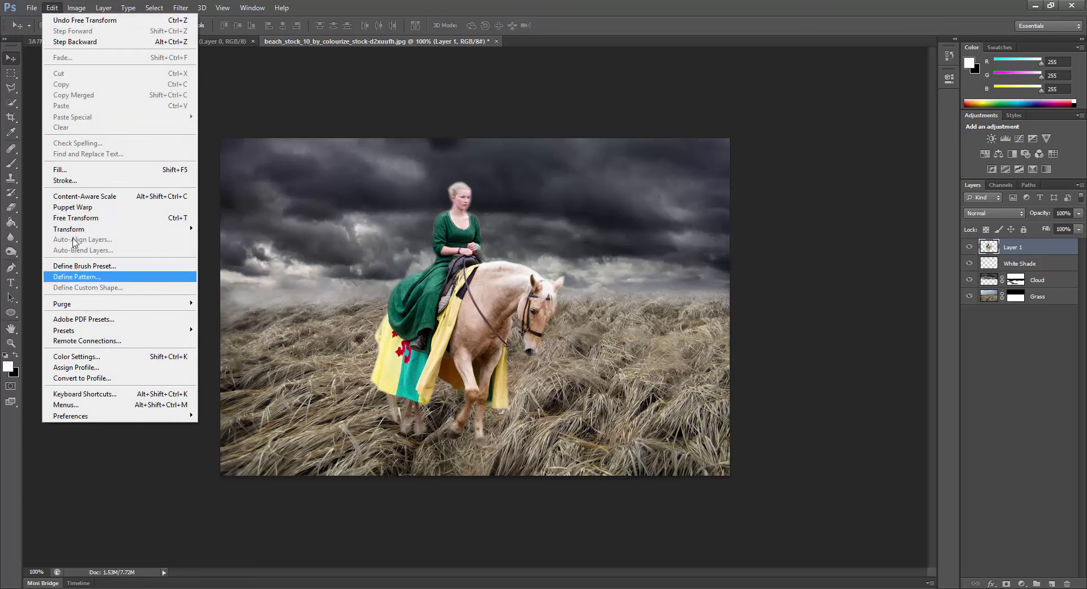
mouse_move(69, 229)
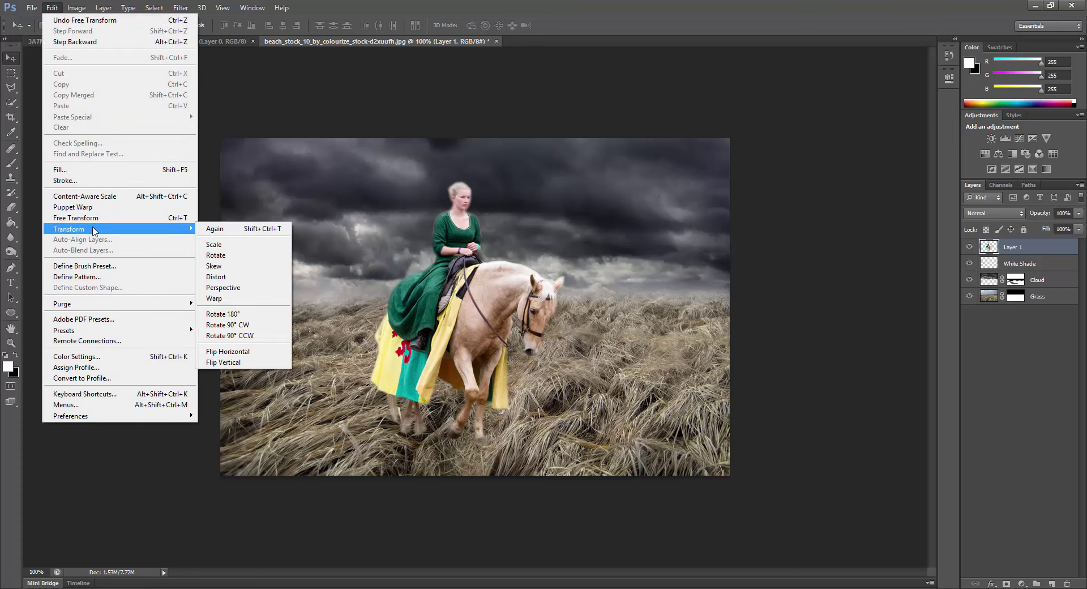
click(248, 351)
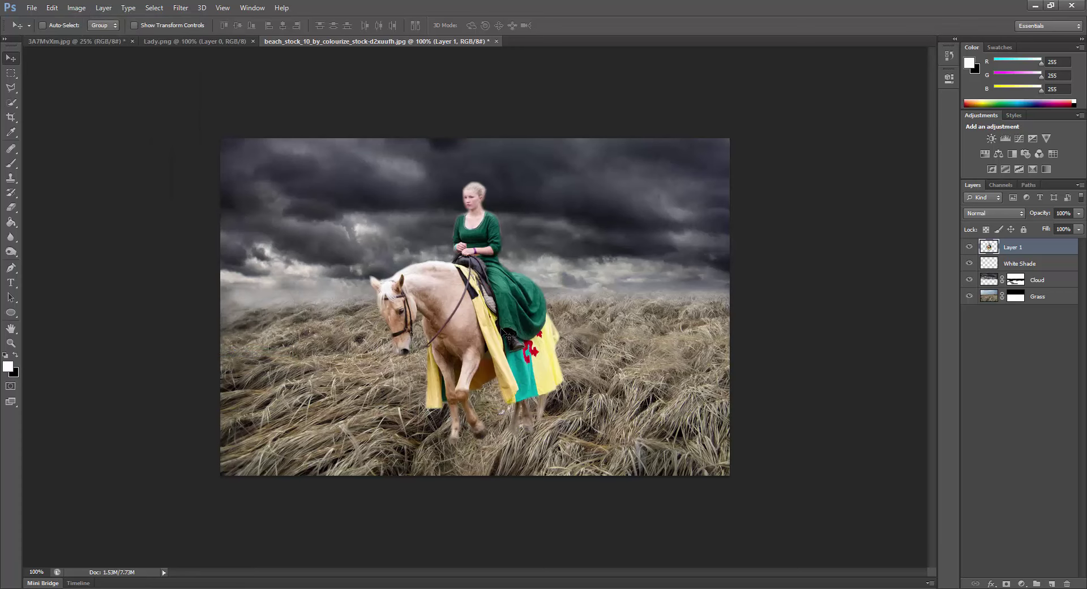
drag(505, 338, 531, 315)
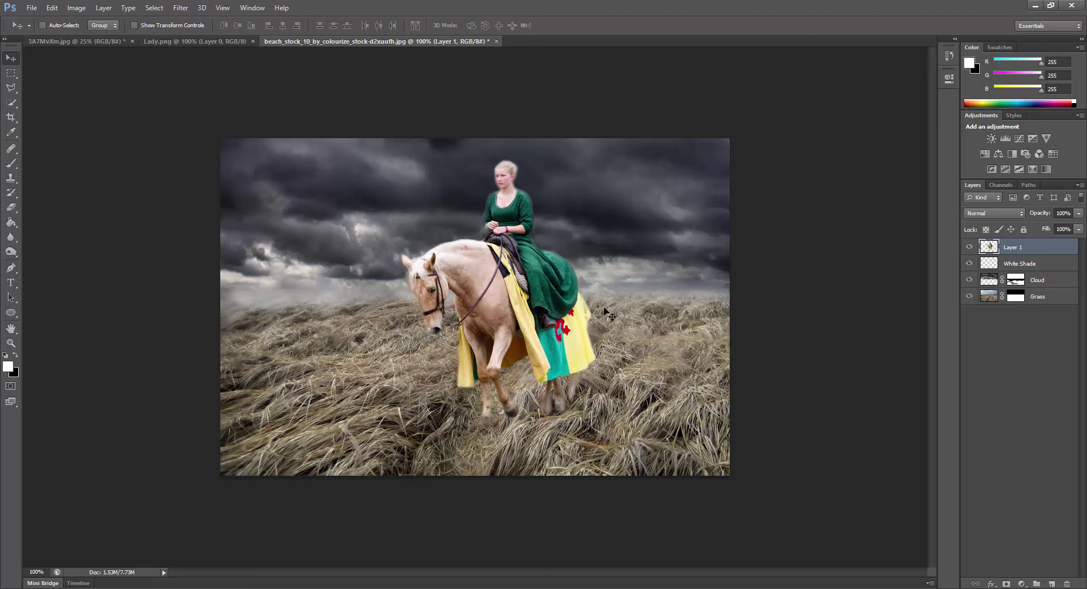
drag(543, 315, 541, 338)
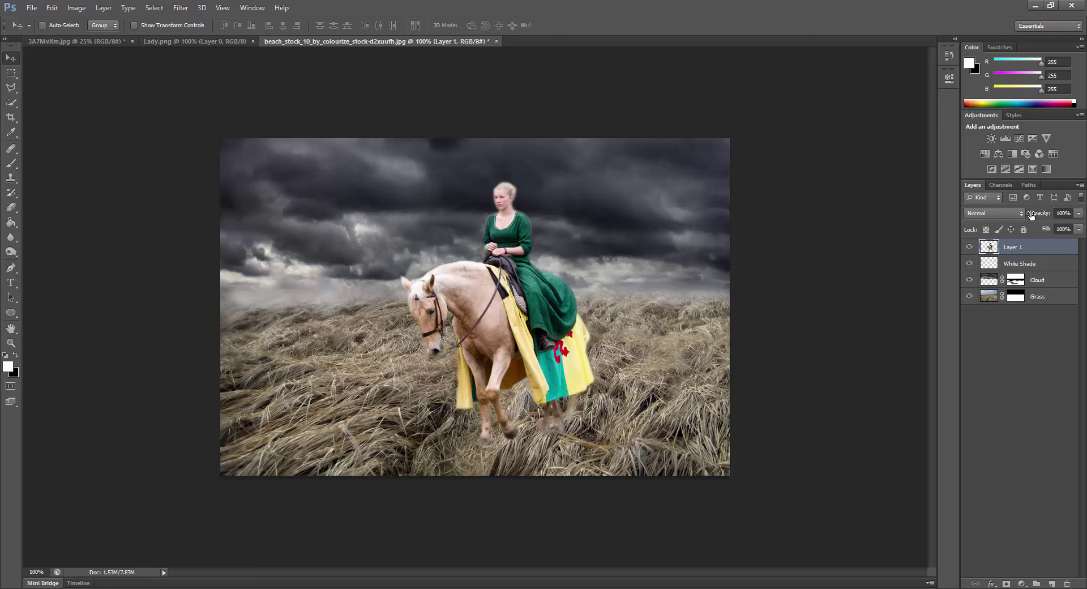
Rename Layer 1 to 'Lady' and add a layer mask to it
double_click(1012, 248)
text(Lady)
key(Return)
click(1005, 583)
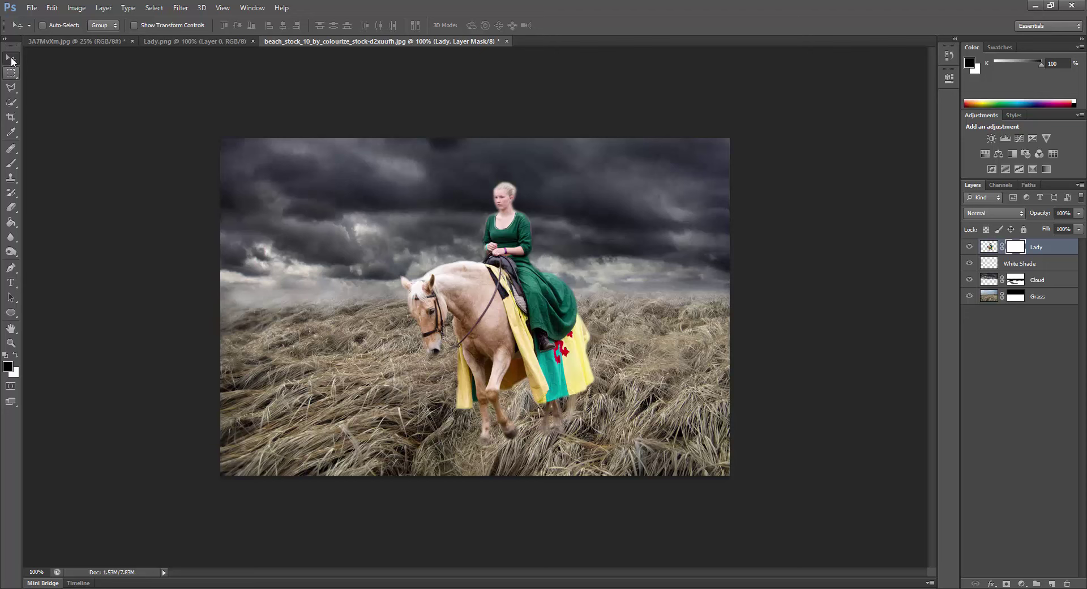
Paint black at 100% opacity and flow on the mask so grass overlaps the hooves
click(11, 163)
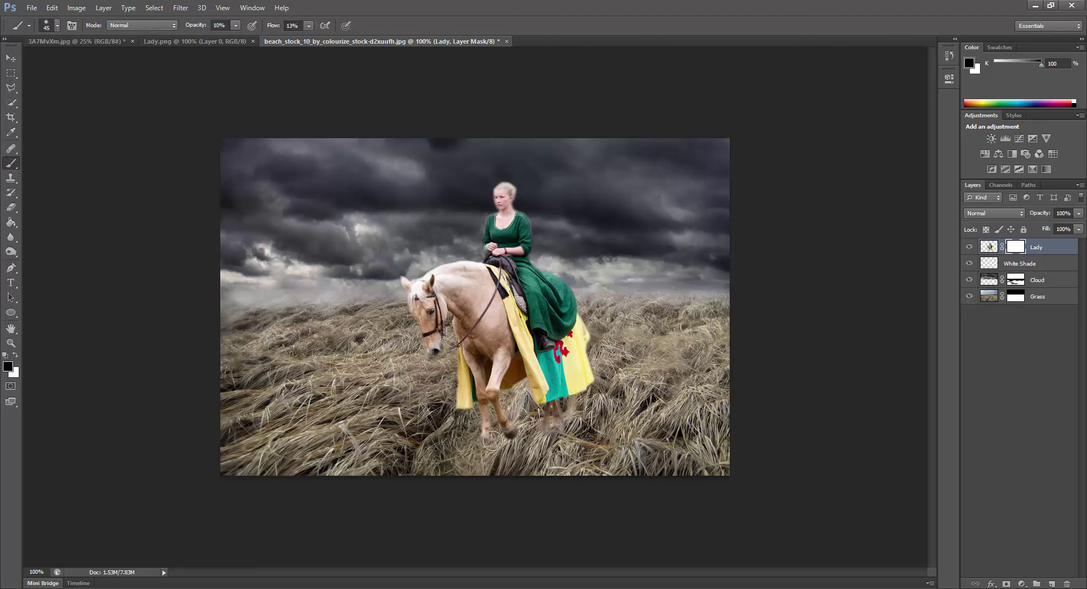
click(236, 25)
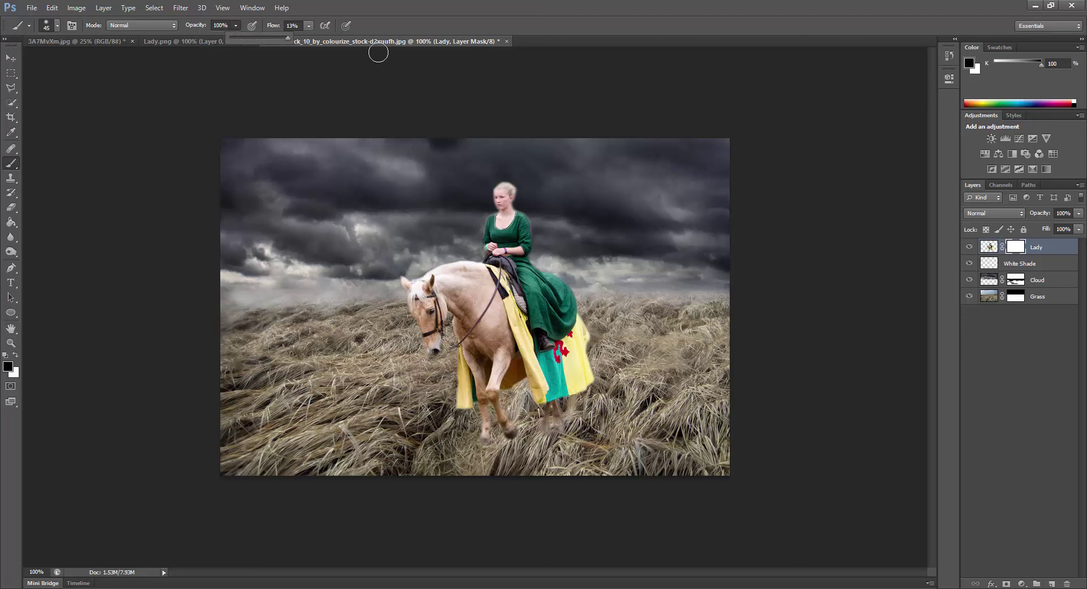
click(309, 25)
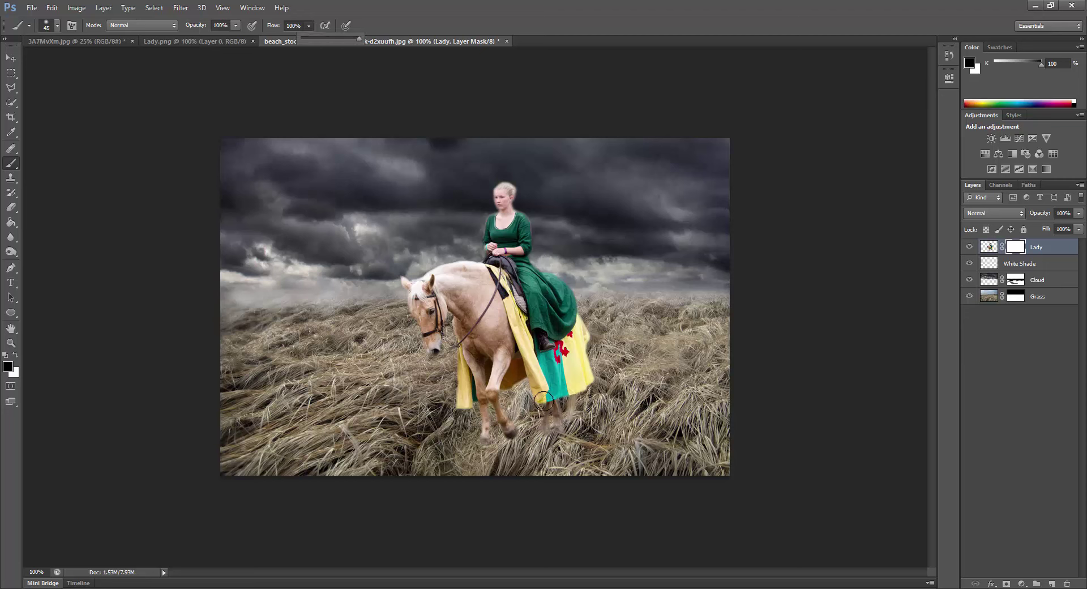
click(472, 440)
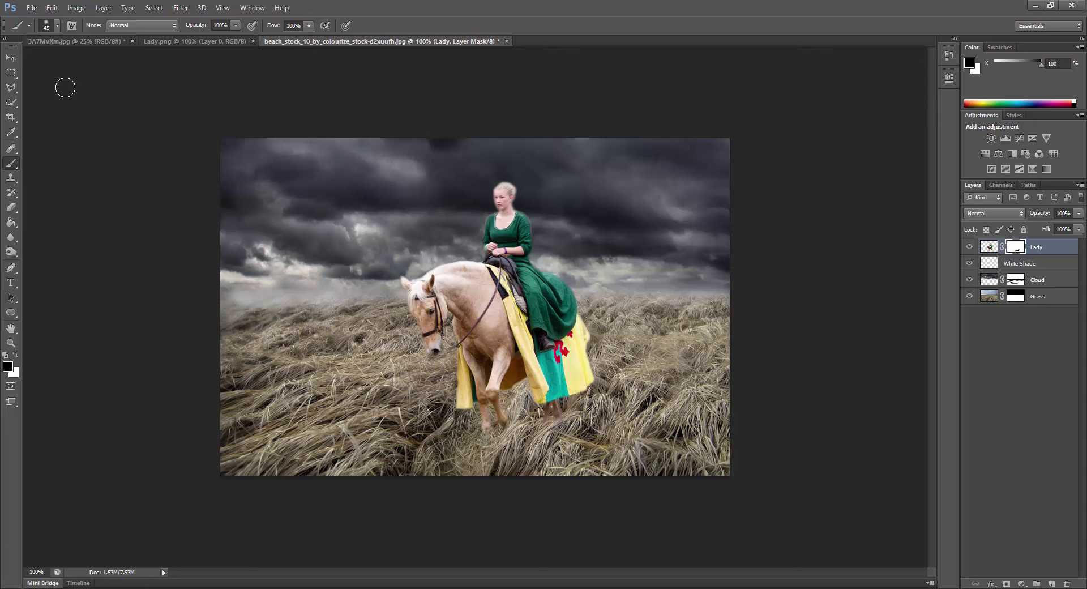
click(11, 58)
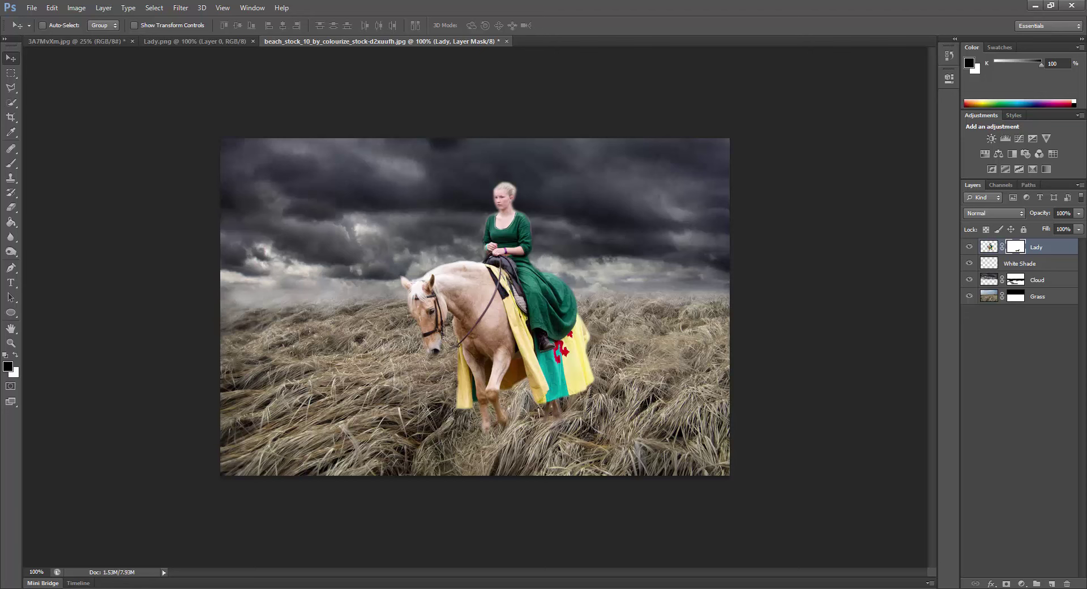
Add a black Solid Color fill layer, undoing an accidental white one first
click(1021, 583)
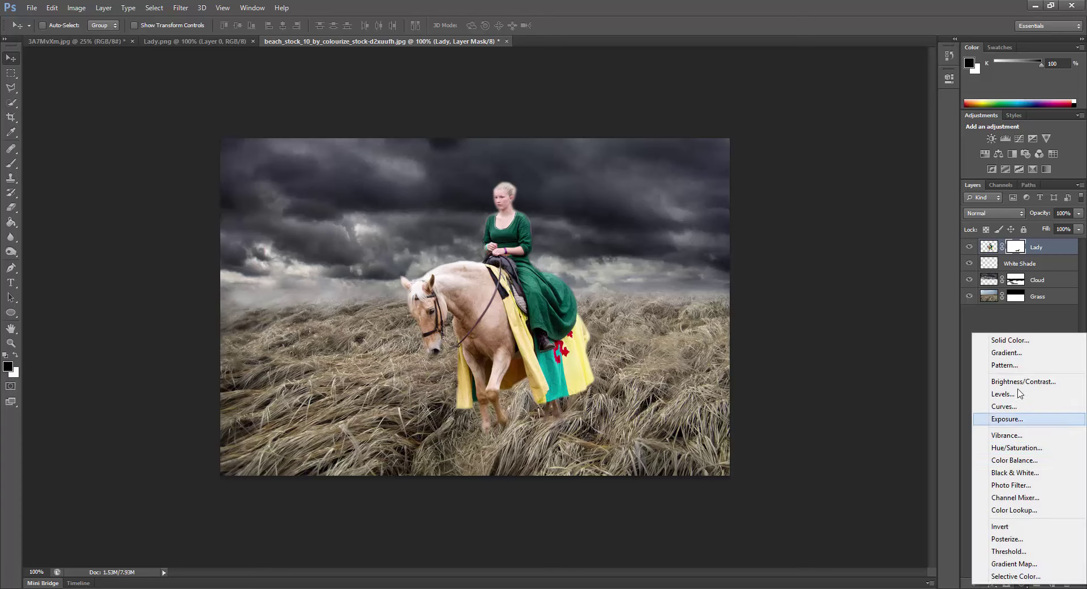
click(1007, 340)
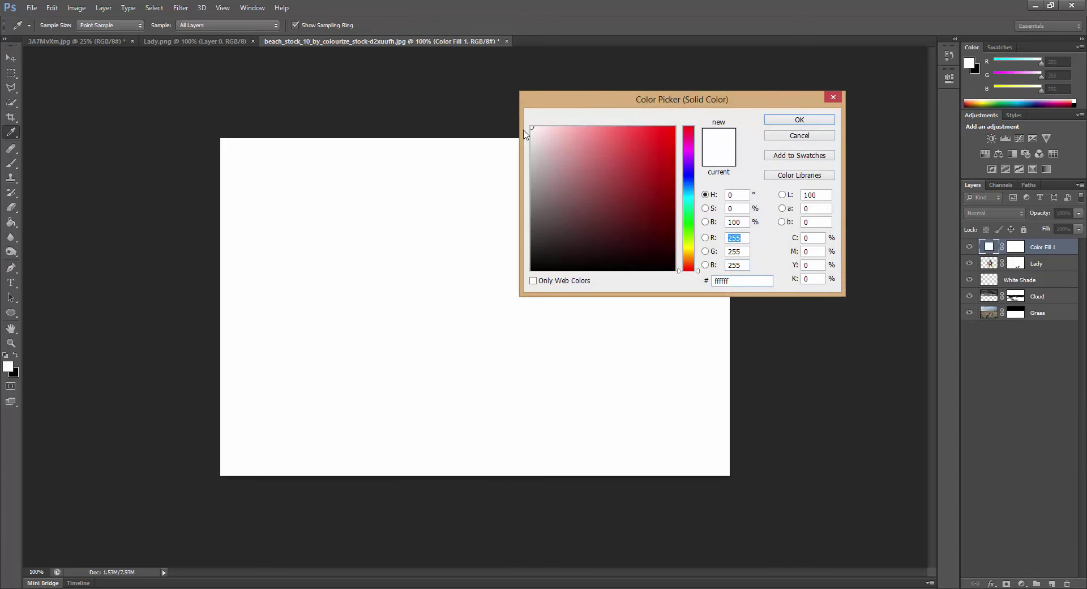
drag(547, 141, 485, 93)
click(802, 121)
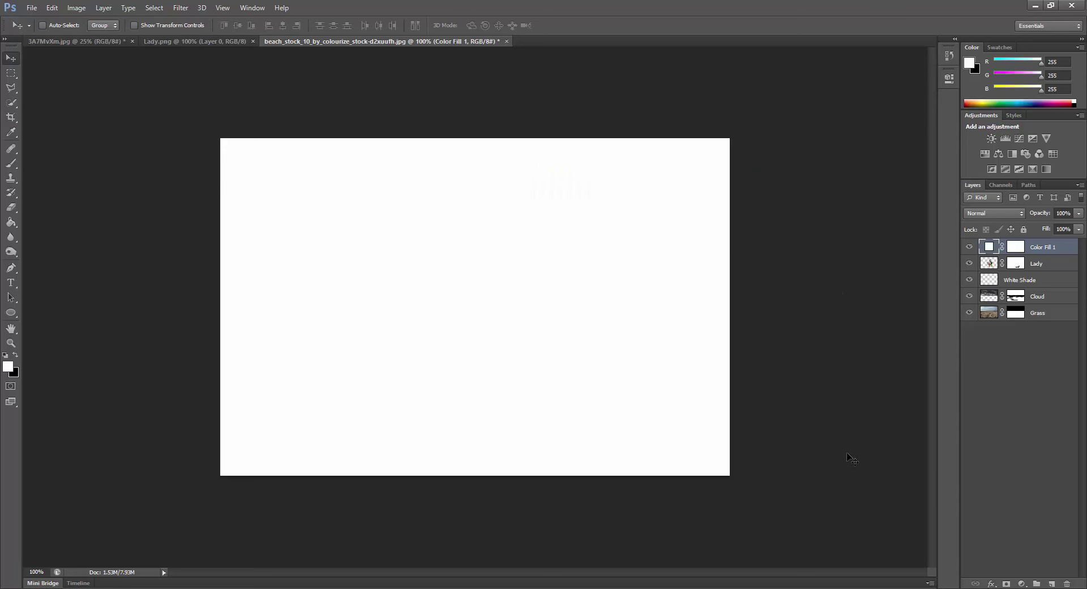
key(ctrl+z)
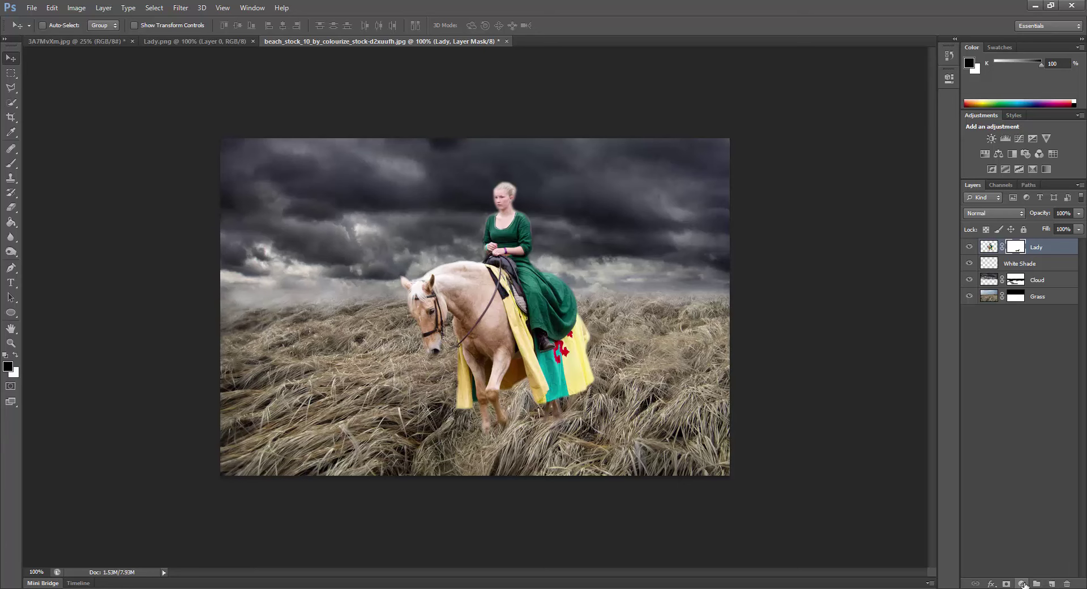
click(1021, 583)
click(1007, 337)
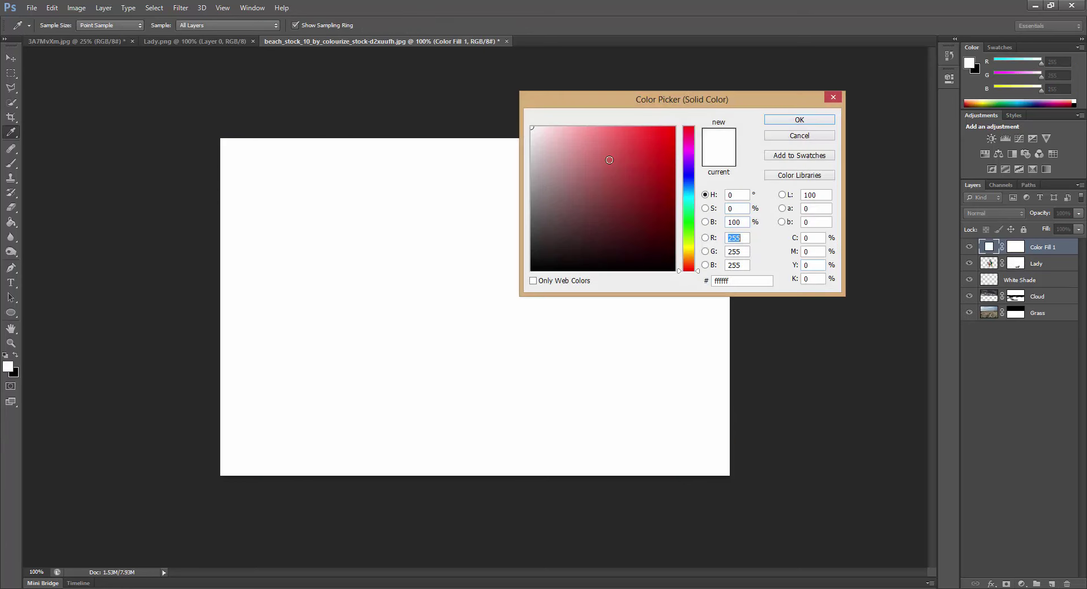
drag(560, 162, 708, 288)
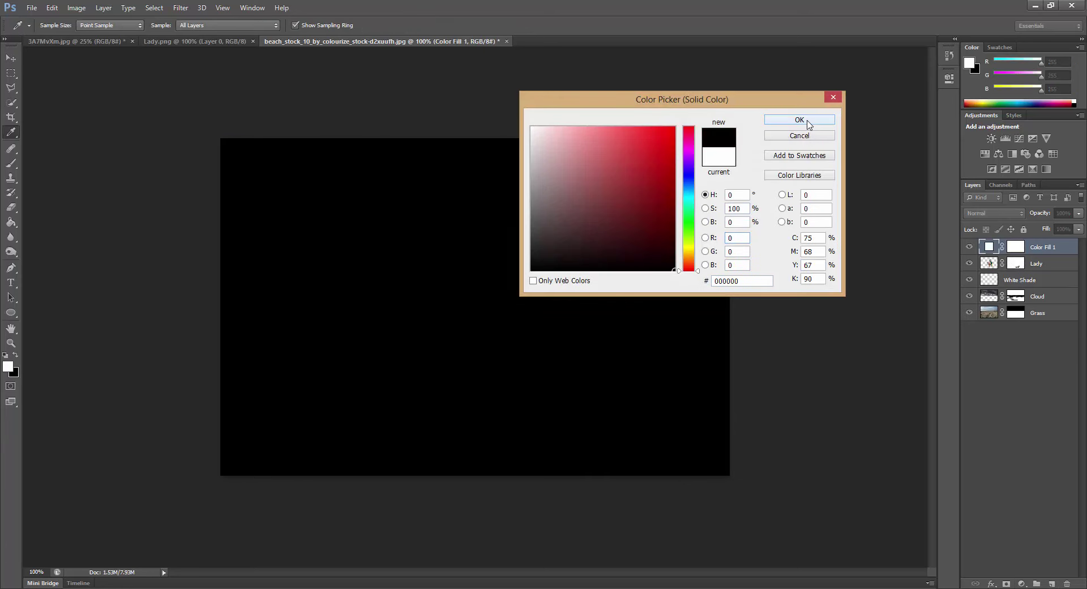
click(807, 120)
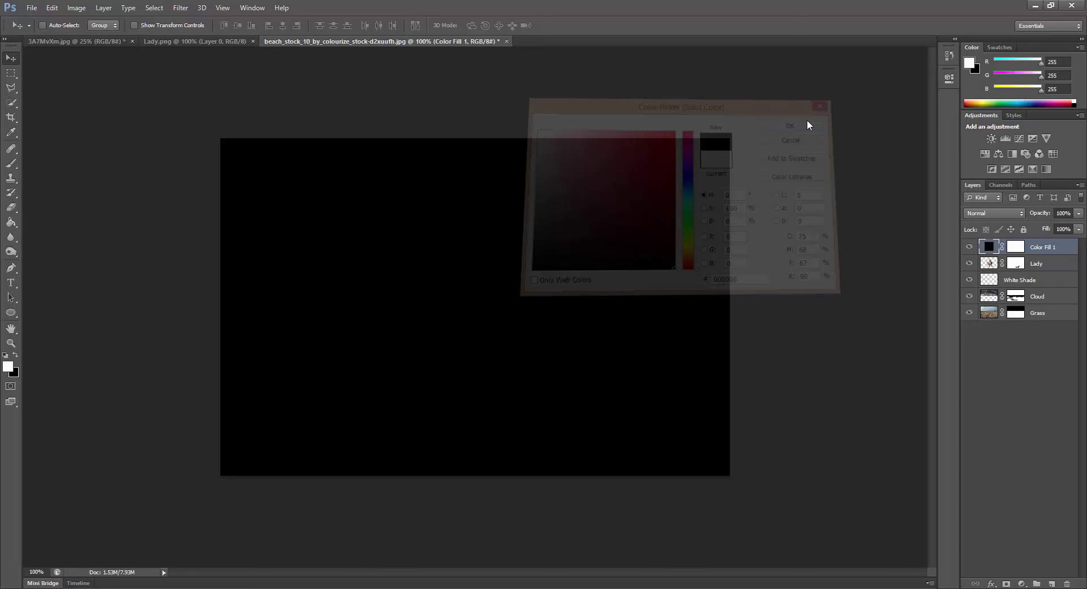
Brush over the centre of the fill's mask to reveal the rider and horse
click(1014, 247)
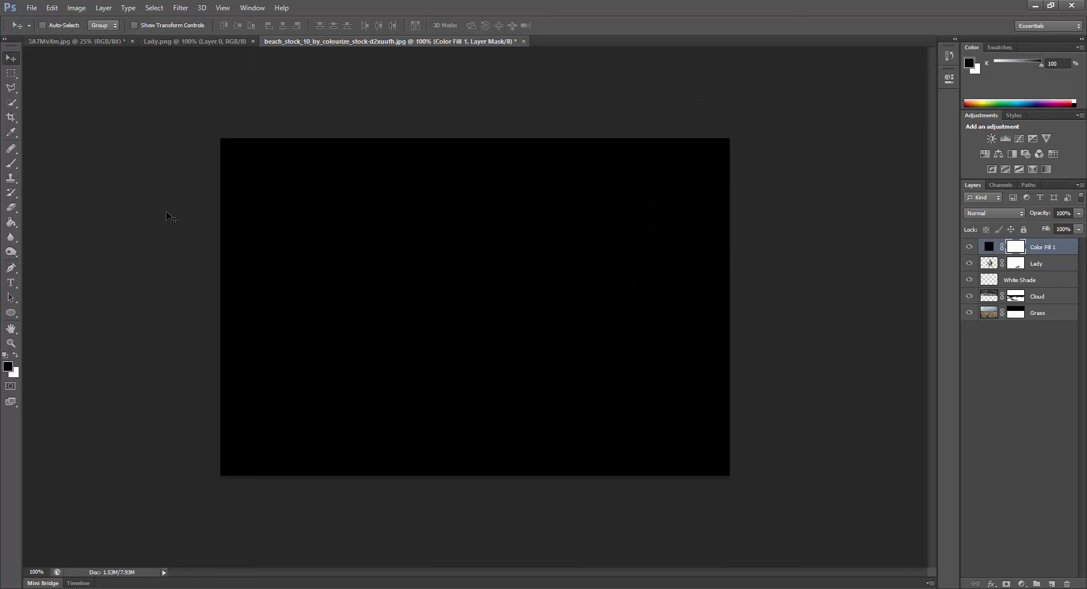
click(11, 163)
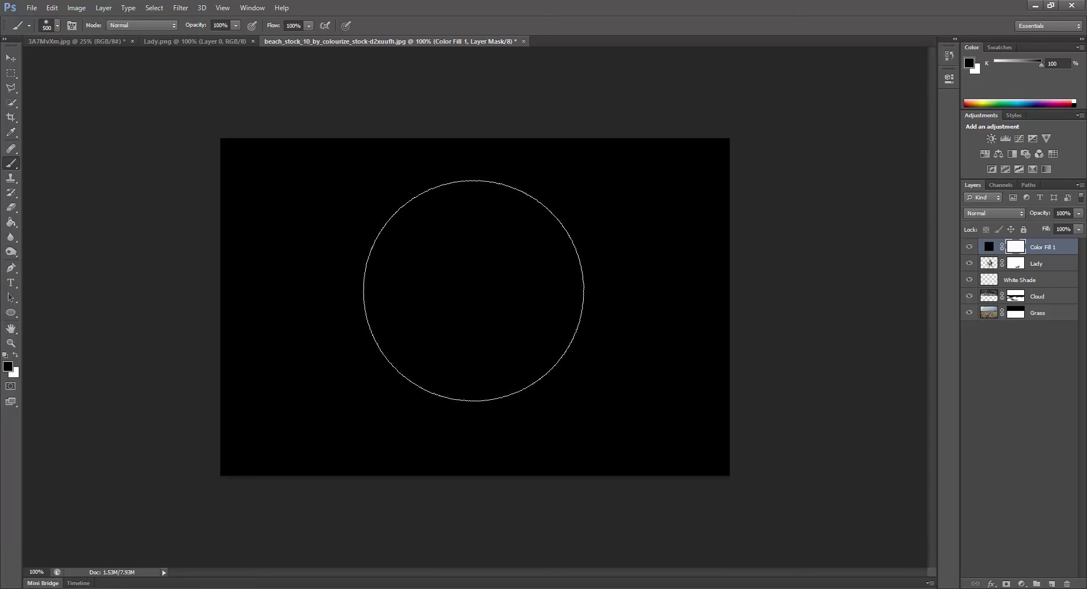
click(476, 292)
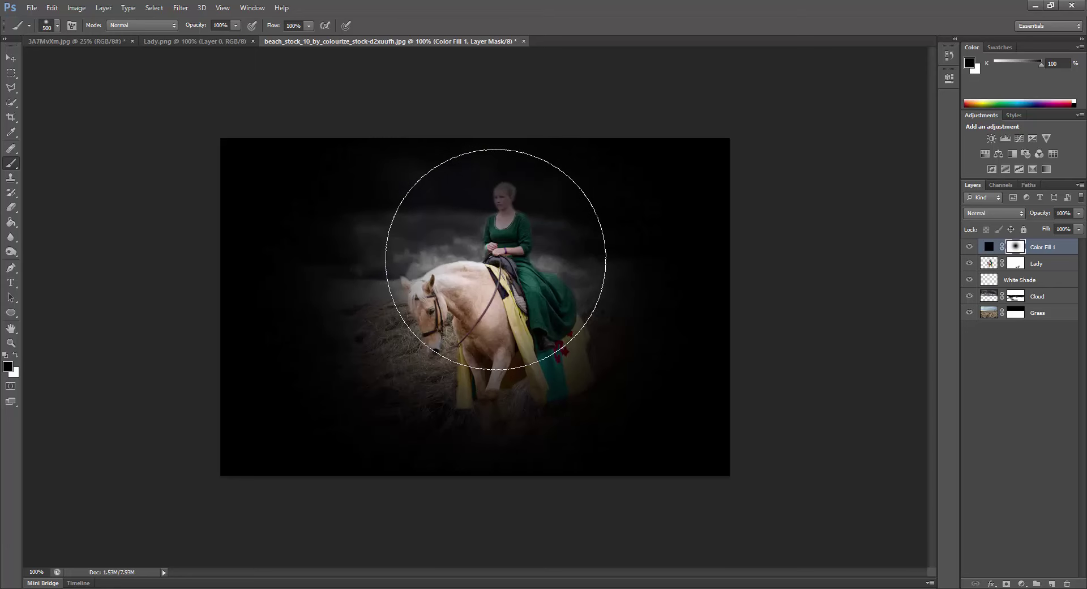
click(496, 260)
click(503, 260)
click(511, 331)
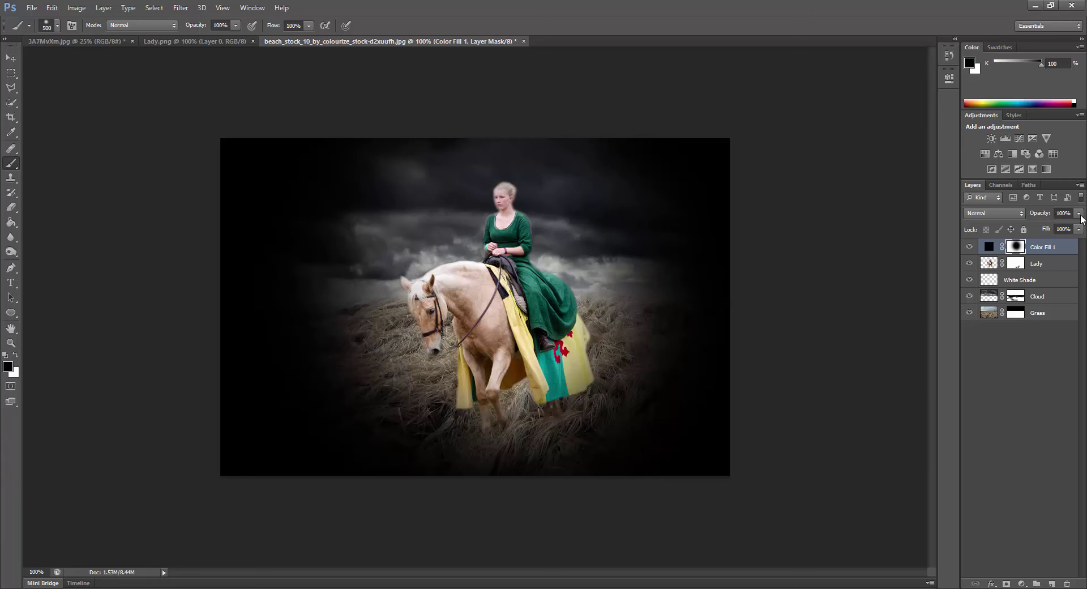
Set the Color Fill 1 vignette opacity to 61% and shrink the brush to 175
drag(1077, 212, 1028, 235)
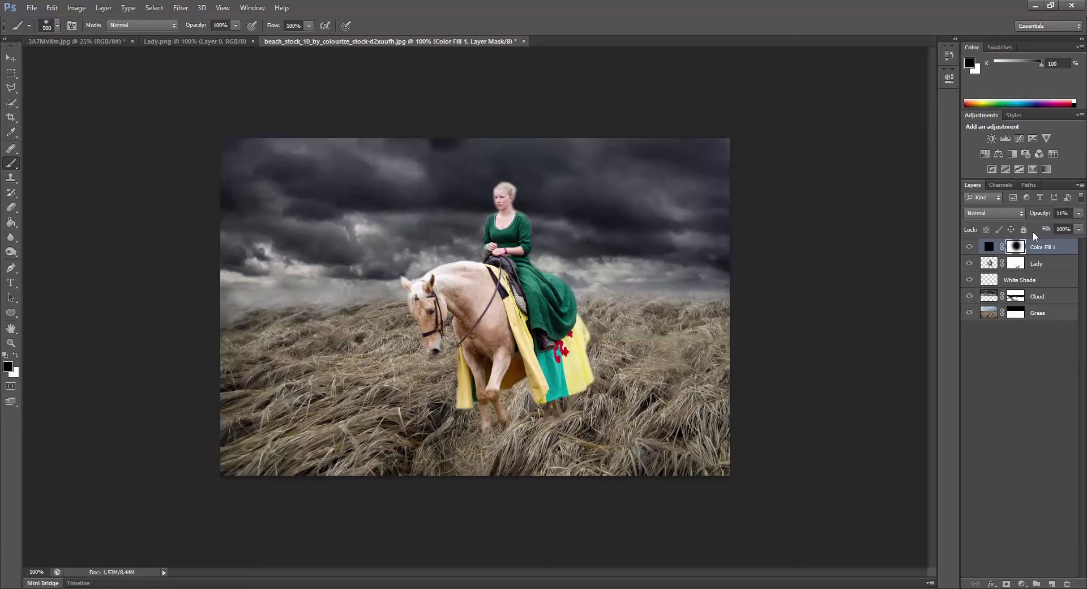
click(1078, 213)
drag(1045, 225, 1055, 228)
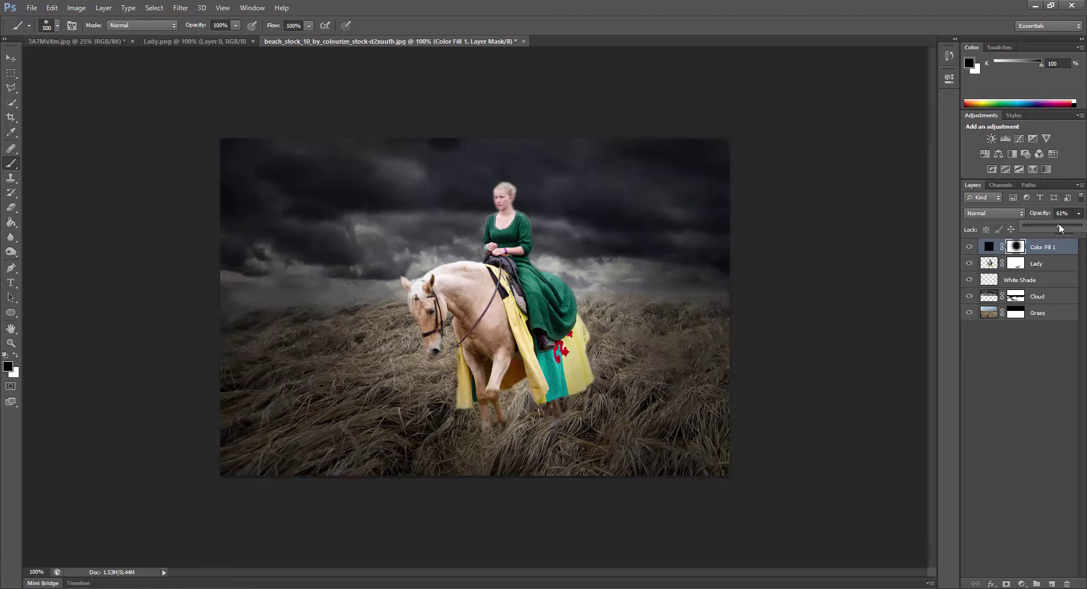
drag(1061, 228, 1060, 228)
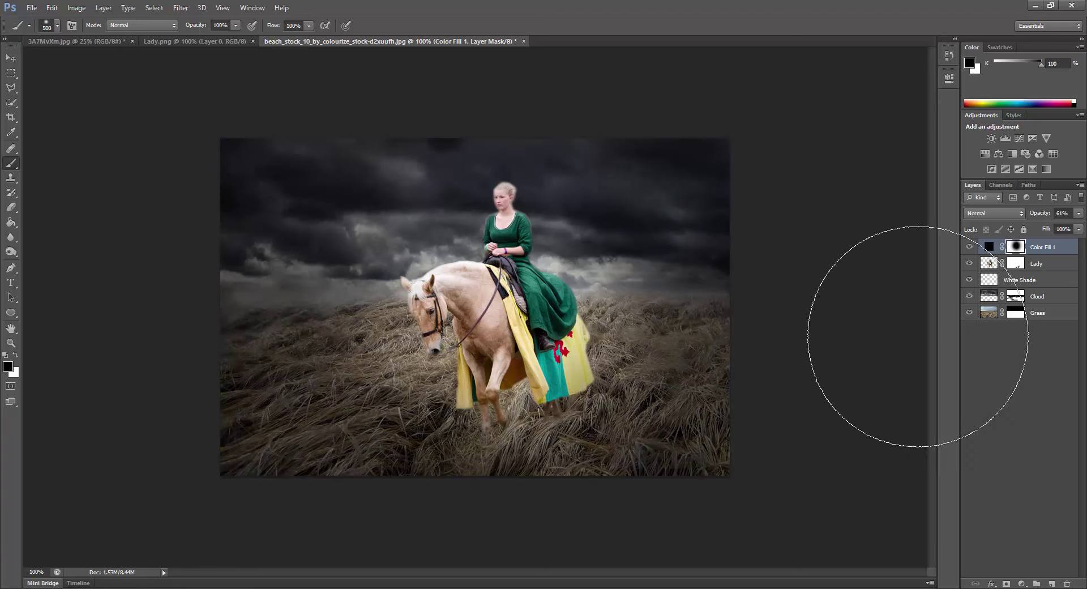
key(bracketleft)
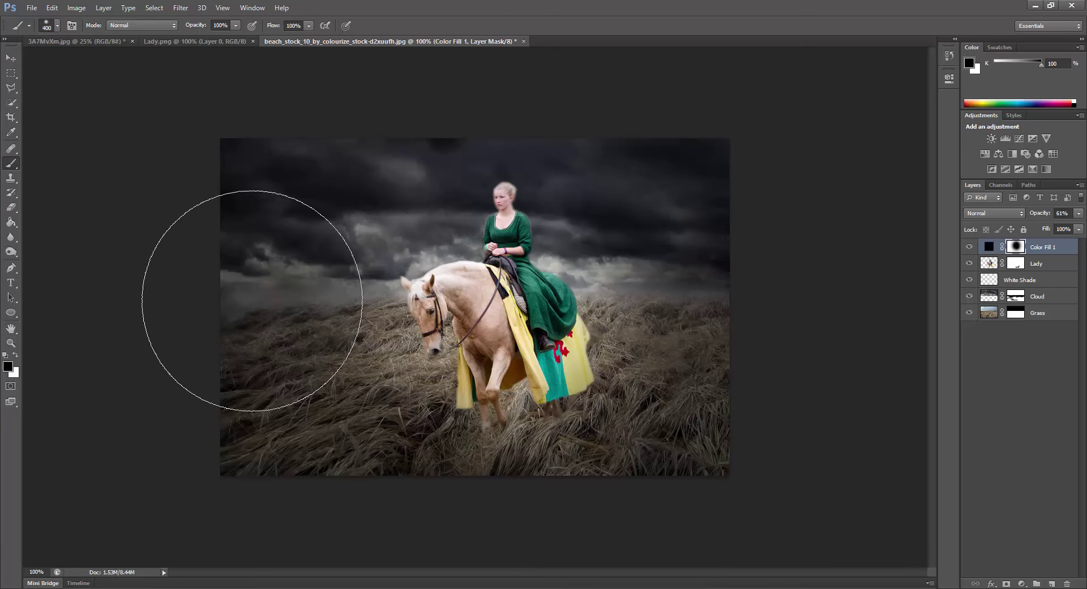
key(bracketleft)
key(bracketleft)
key(bracketleft)
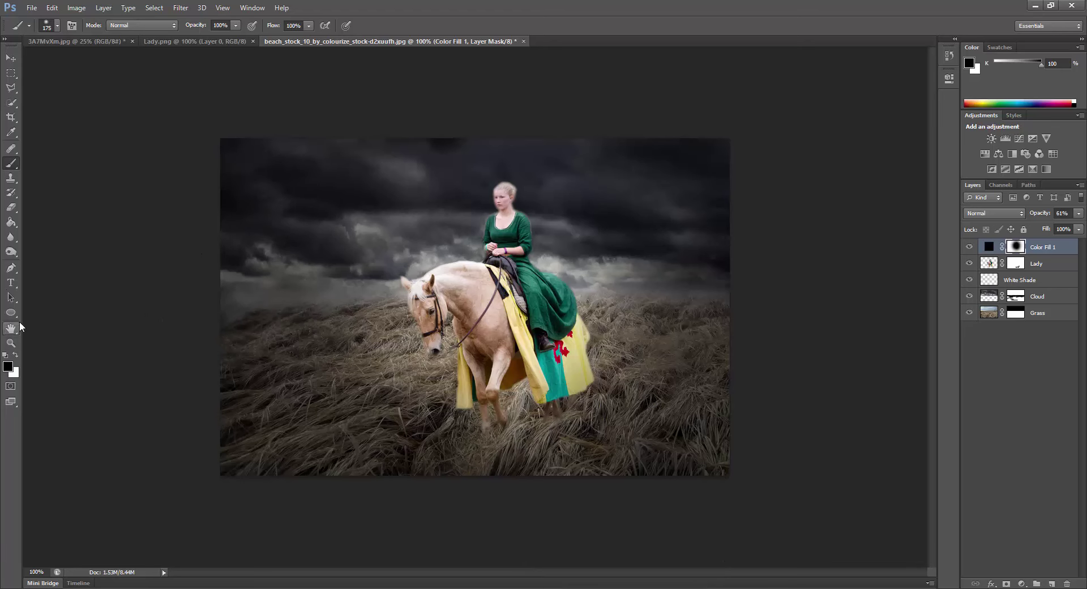
click(10, 312)
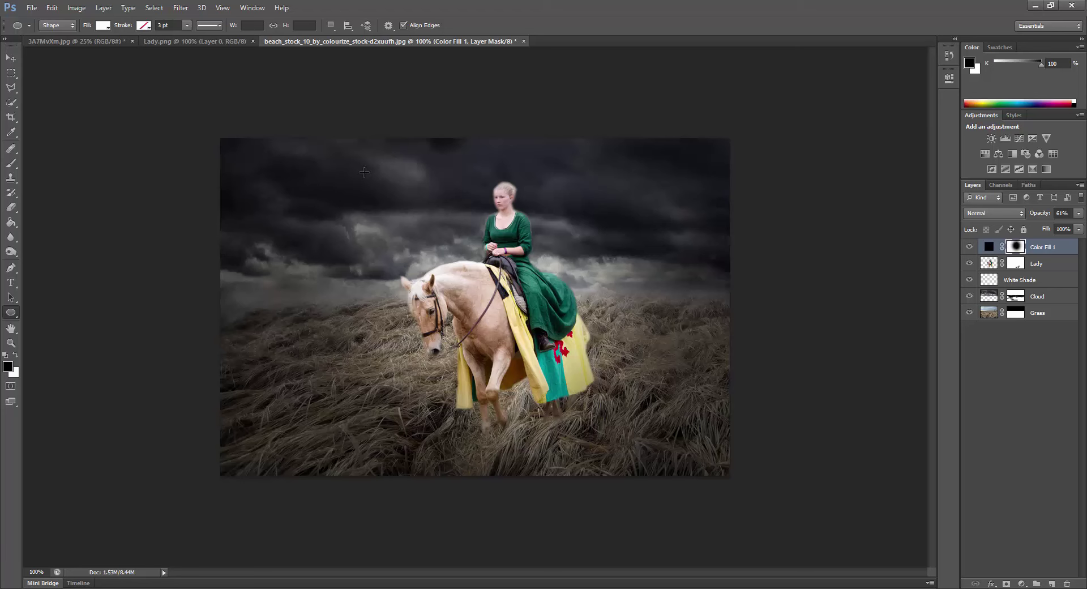
Draw a white ellipse over the rider and Gaussian-blur it at about 163 px radius
drag(378, 177, 620, 378)
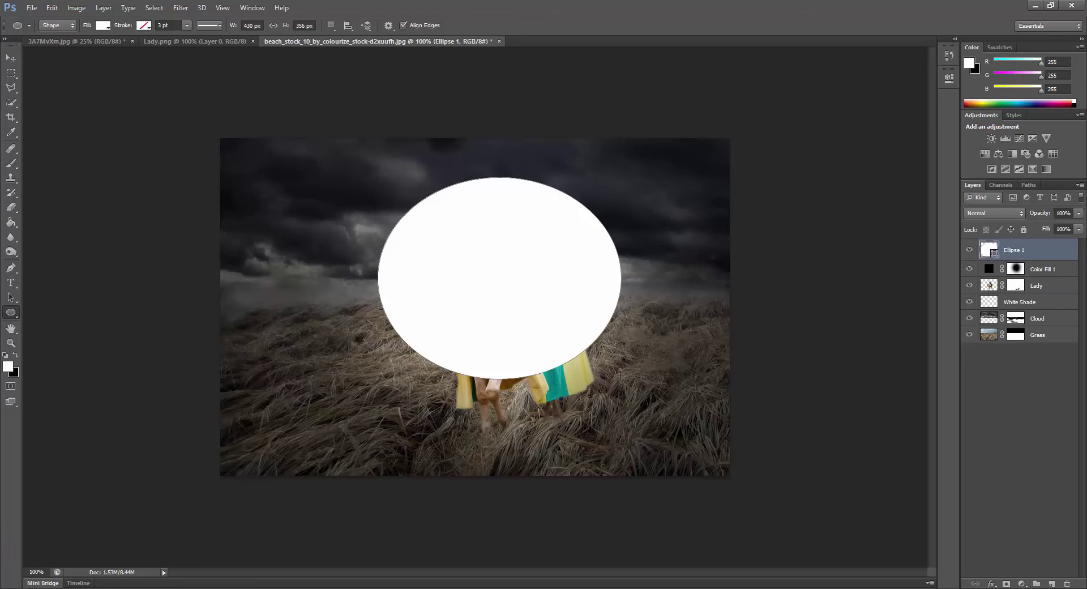
click(11, 59)
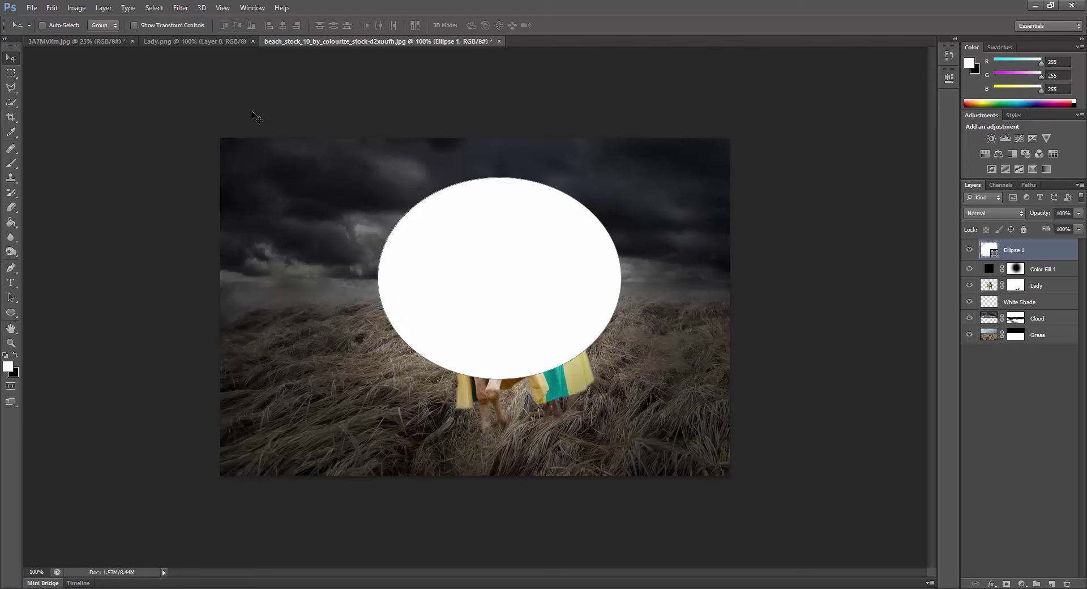
click(181, 7)
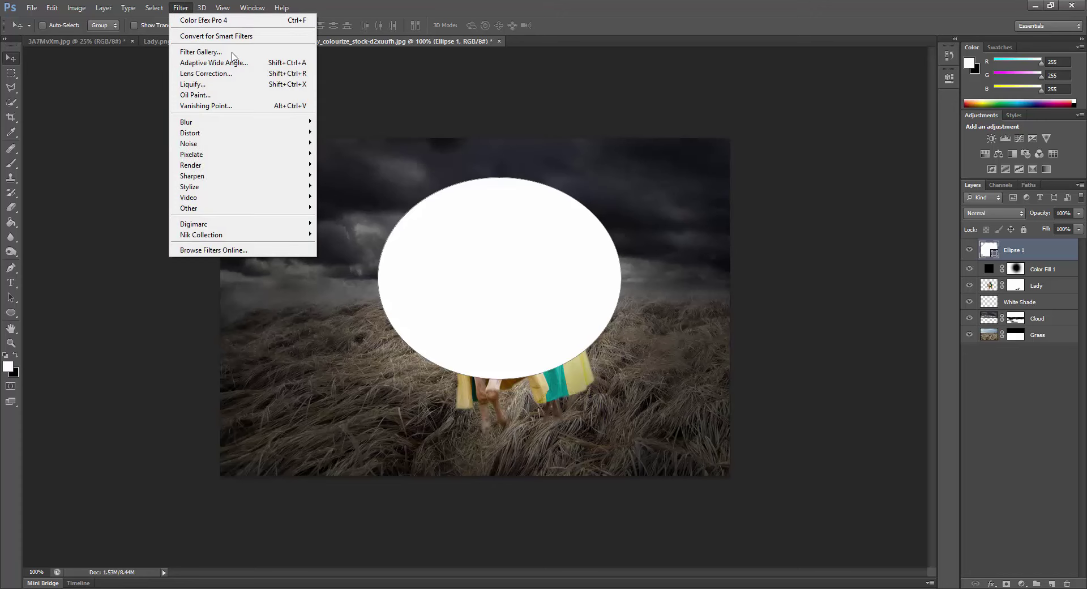
mouse_move(186, 121)
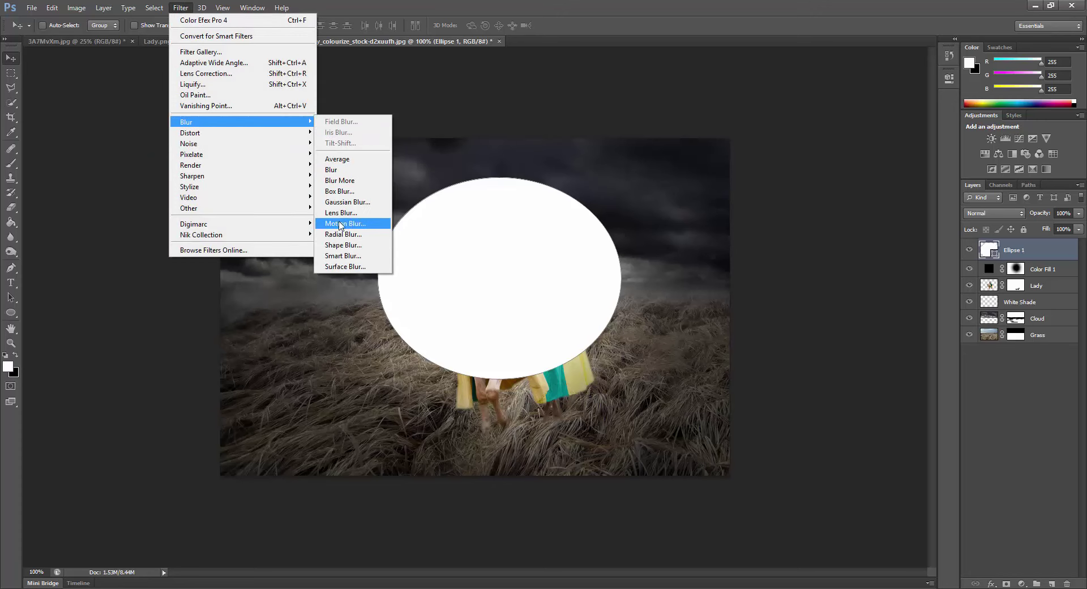
click(342, 202)
click(506, 227)
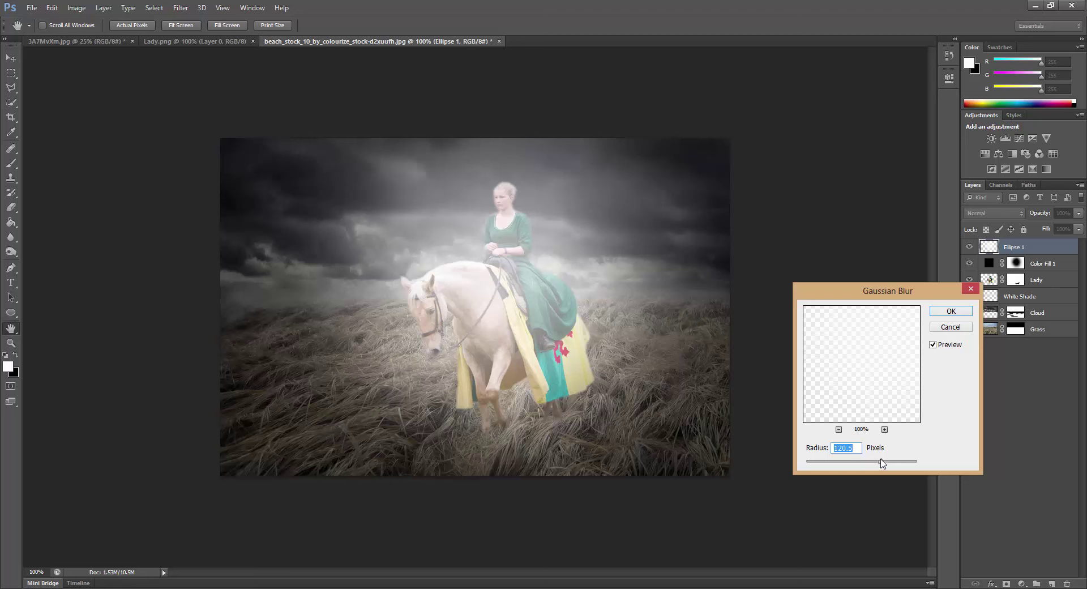
drag(881, 462, 862, 464)
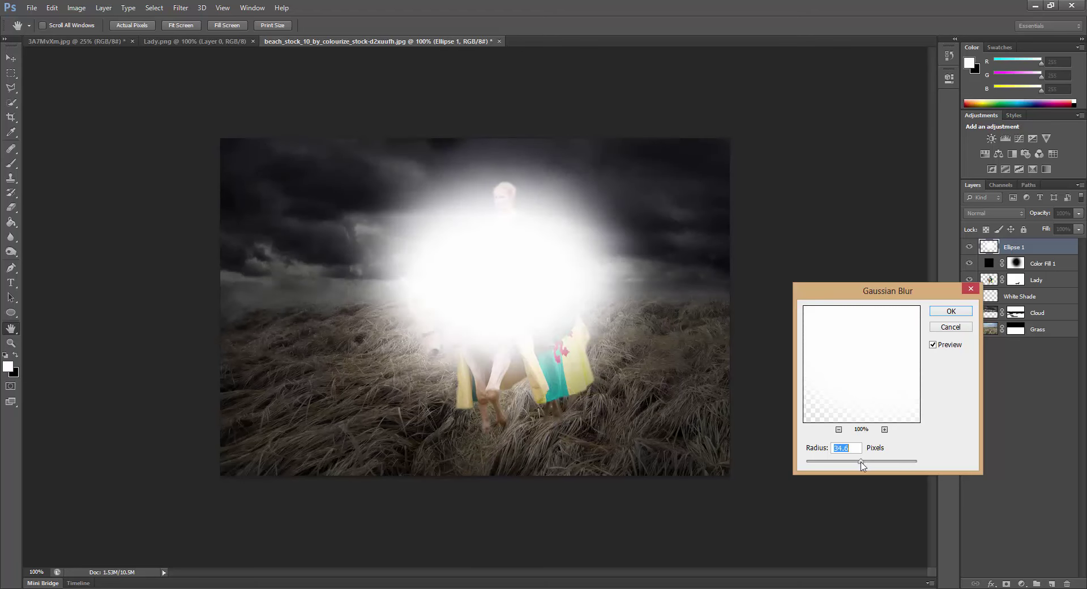
drag(862, 464, 896, 467)
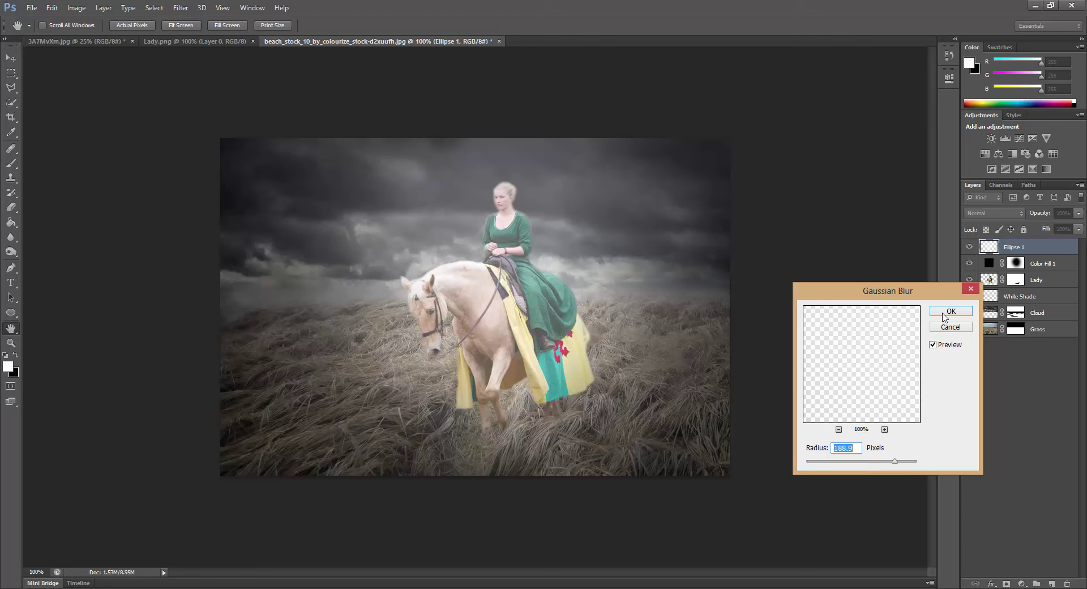
click(946, 313)
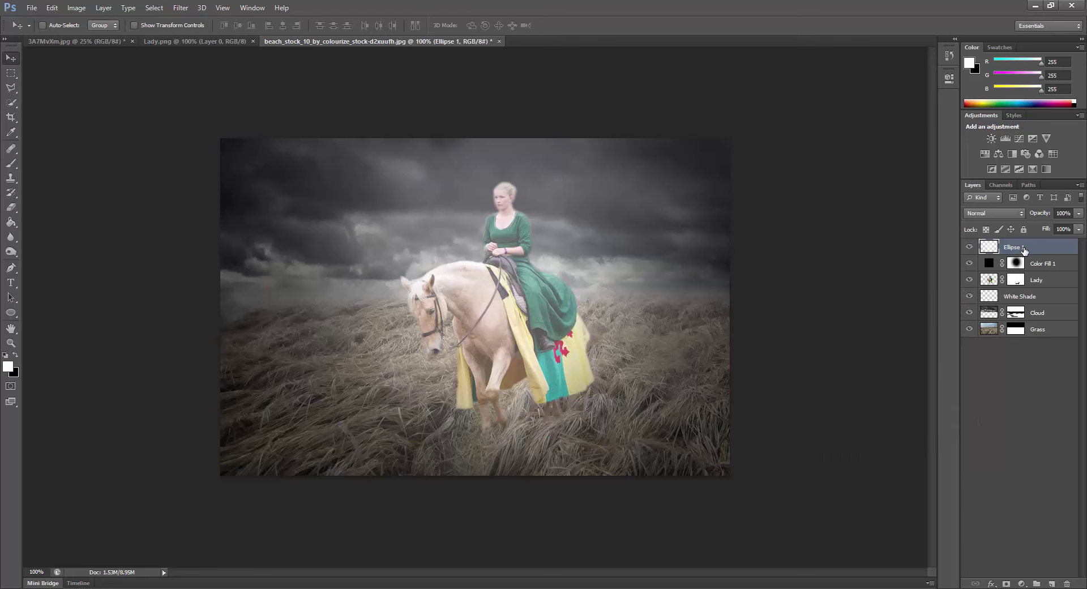
Move Ellipse 1 below Lady, then merge Grass through Color Fill 1 into one layer
drag(1024, 249, 1026, 289)
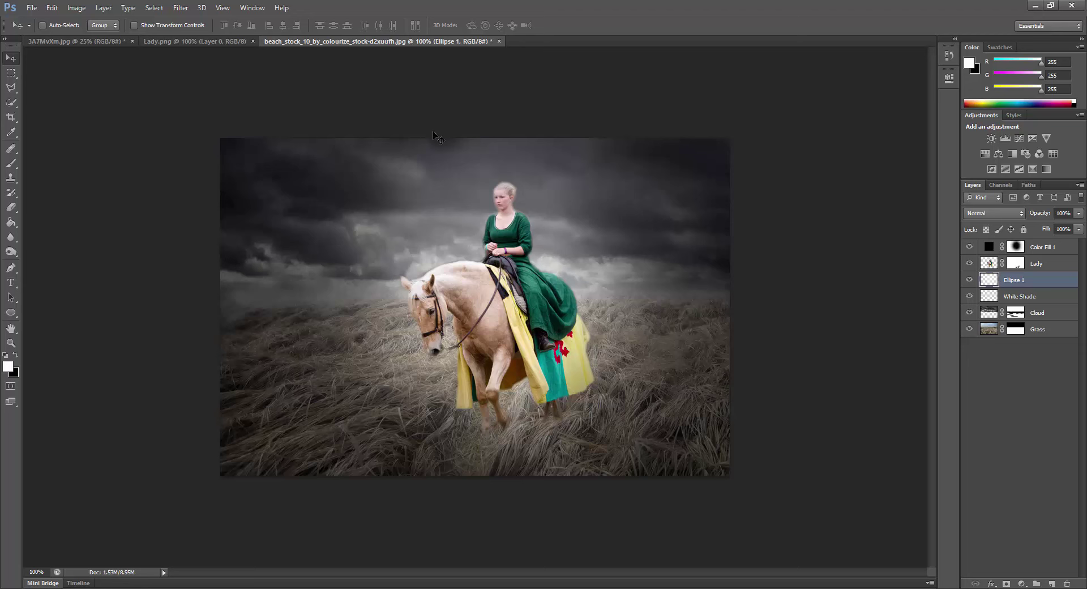
click(1044, 331)
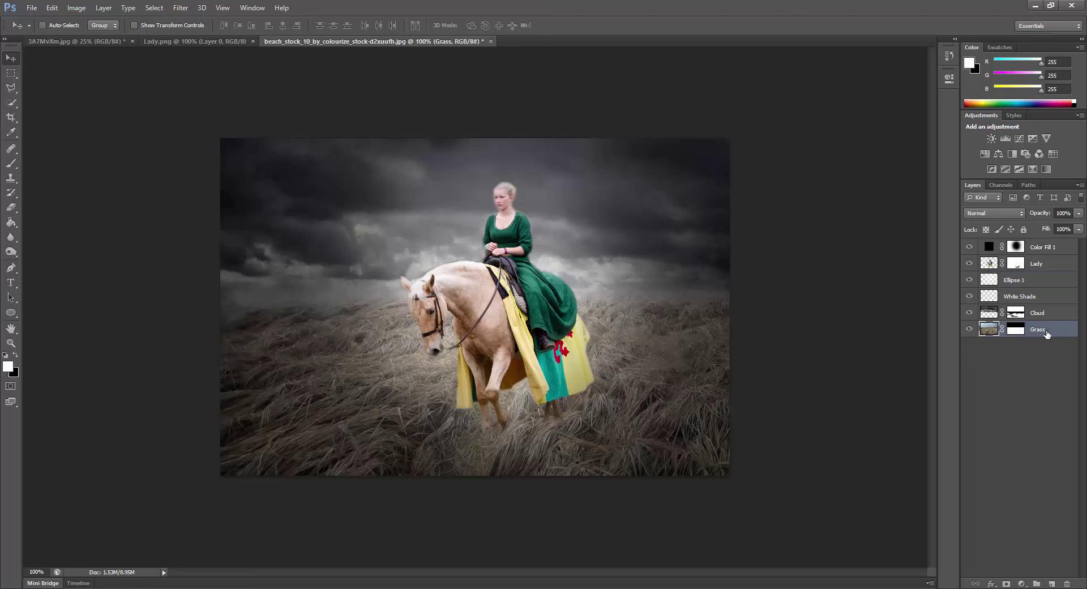
shift+click(1035, 248)
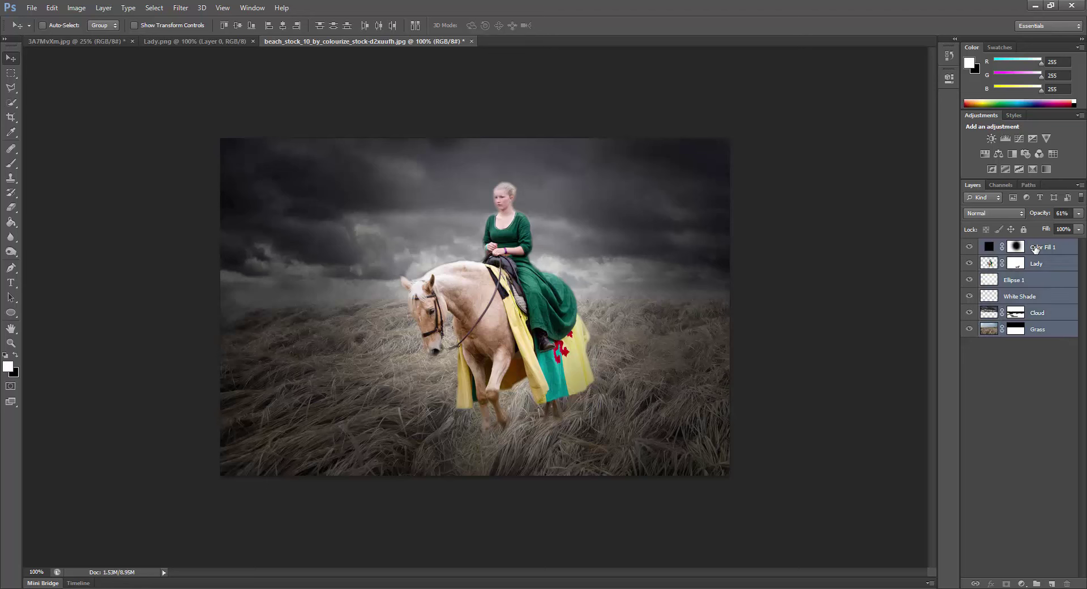
key(ctrl+e)
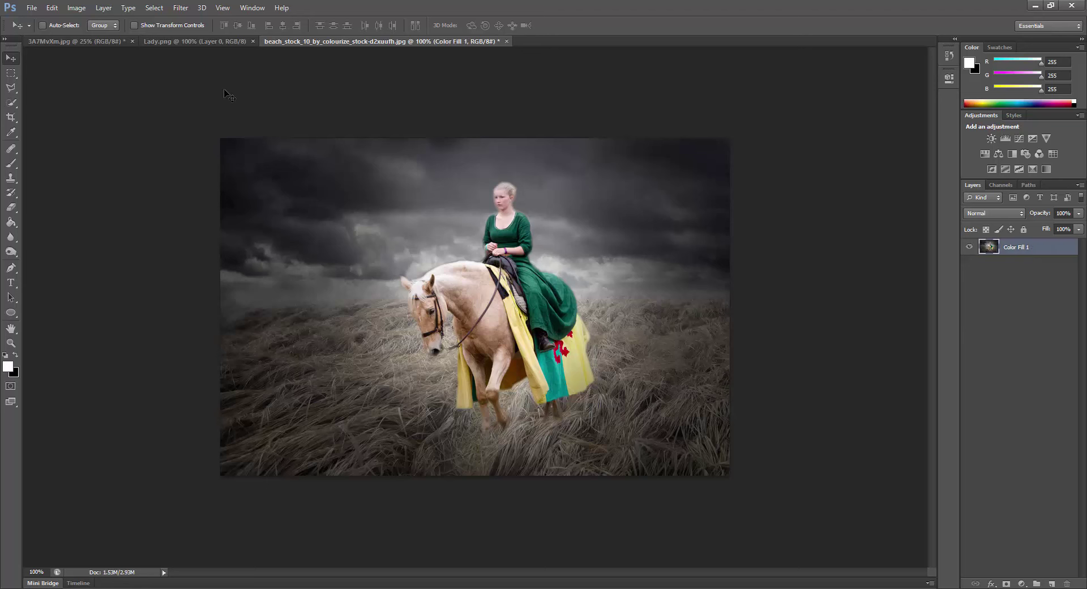
Launch Color Efex Pro 4 on the merged layer and set Detail Extractor to 30%
click(180, 7)
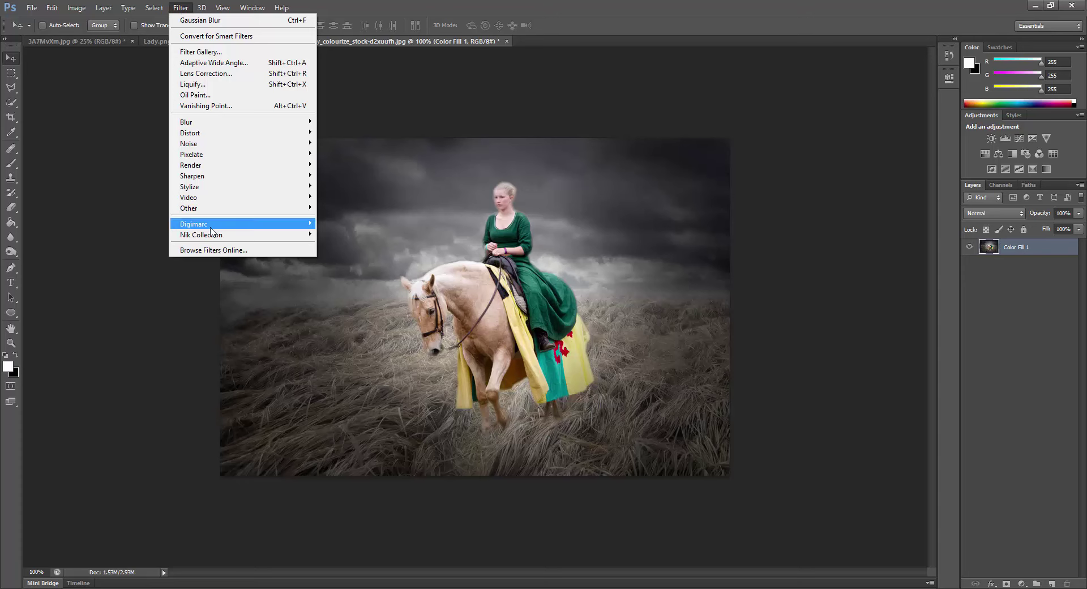
mouse_move(201, 235)
click(375, 246)
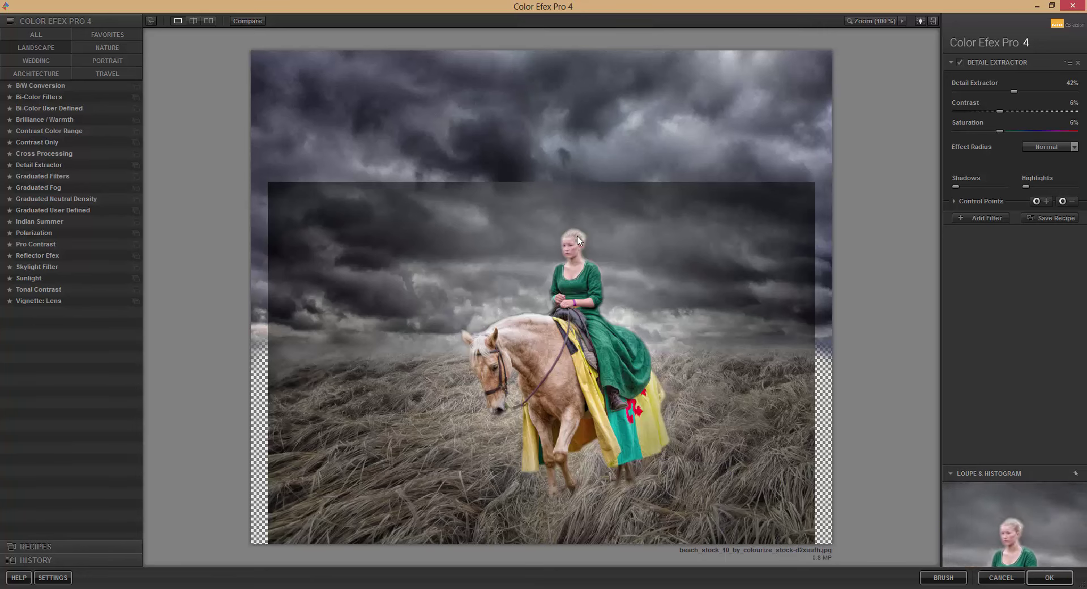
click(1004, 92)
drag(1004, 91, 1012, 110)
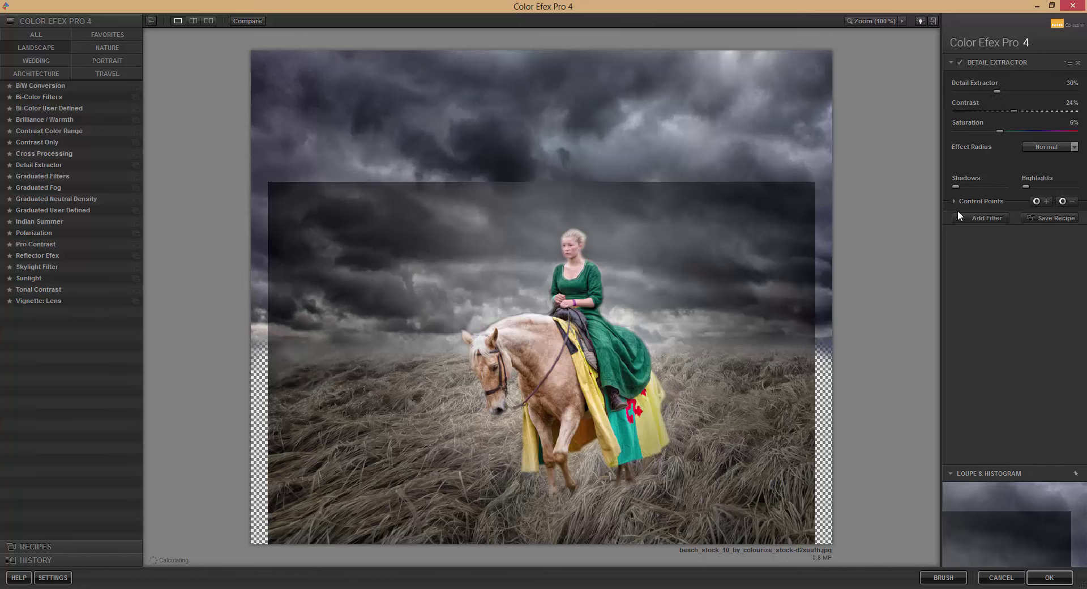
click(970, 216)
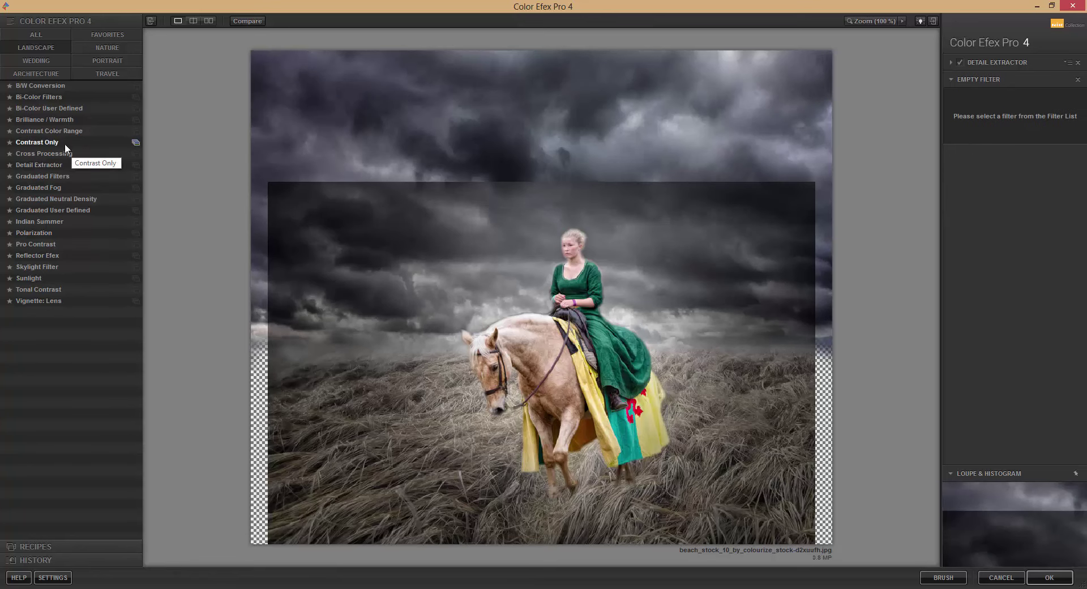
Add a Cross Processing filter using method Y02 at 33% strength
click(24, 154)
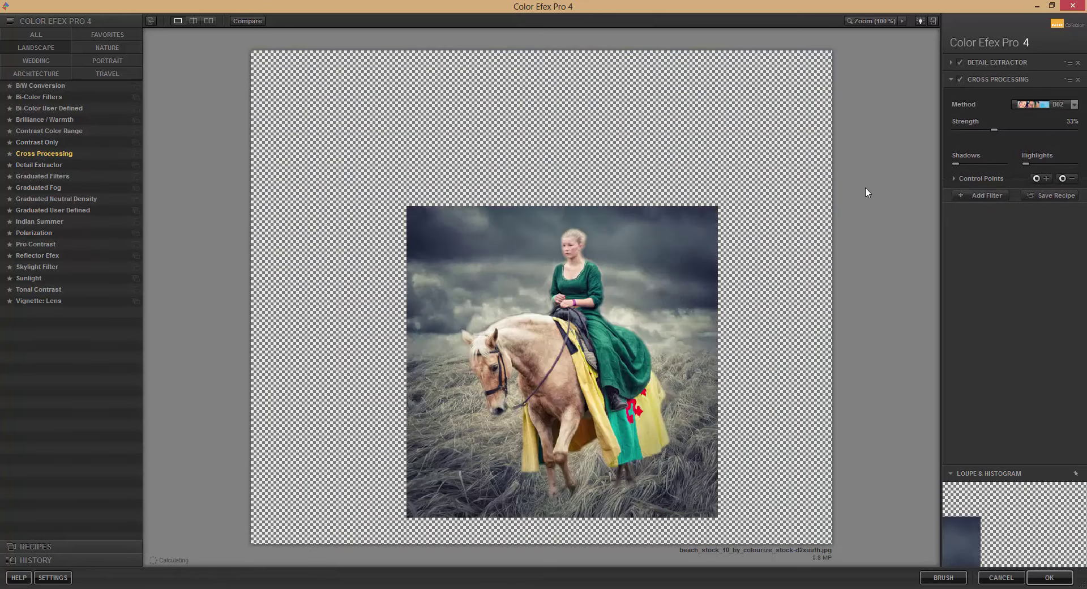
click(1052, 104)
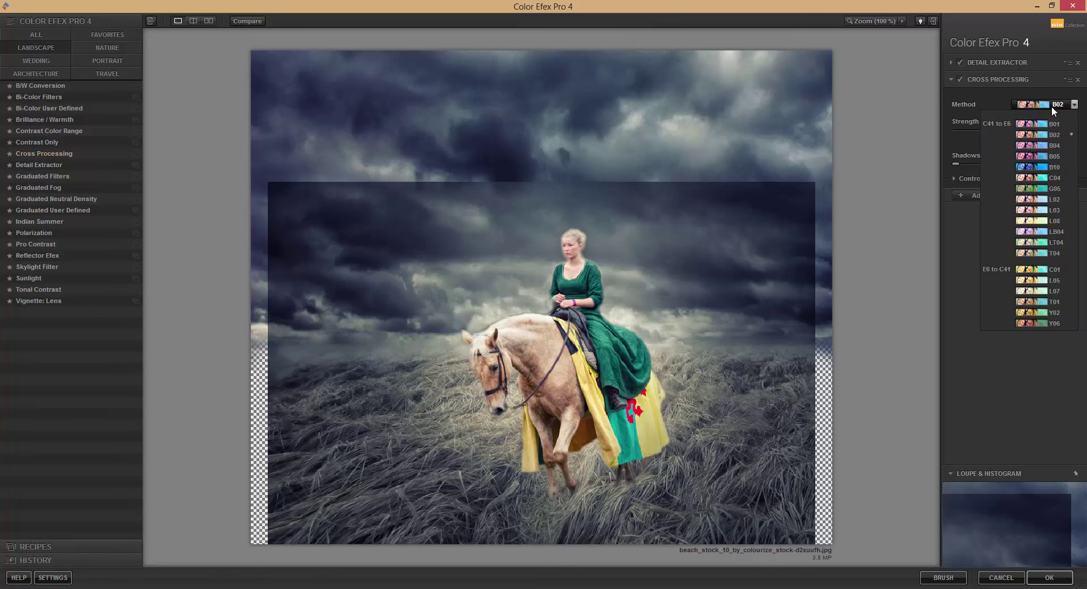
click(1030, 310)
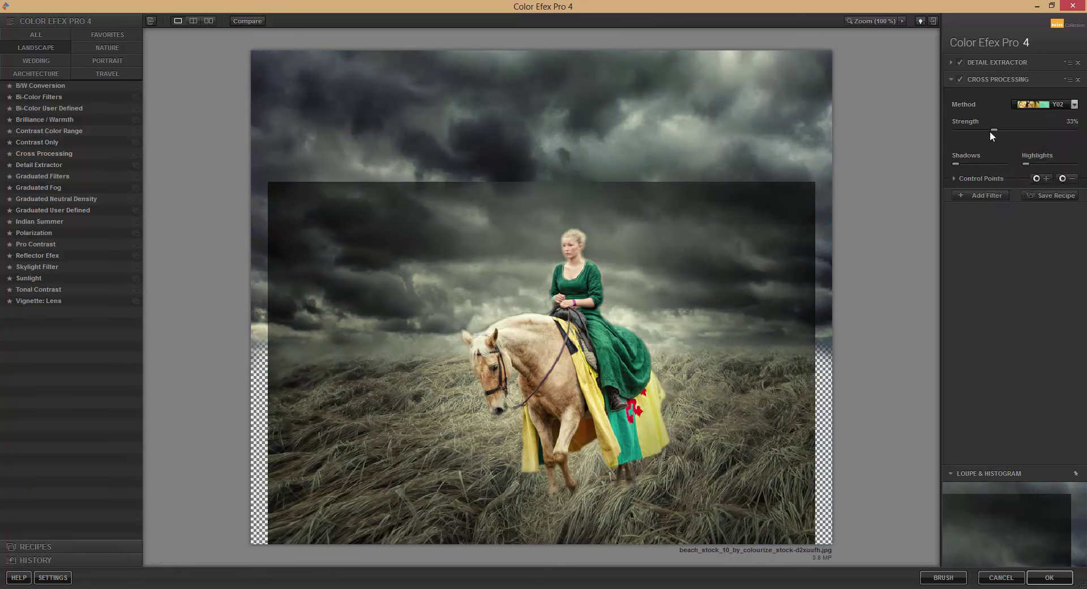
click(982, 195)
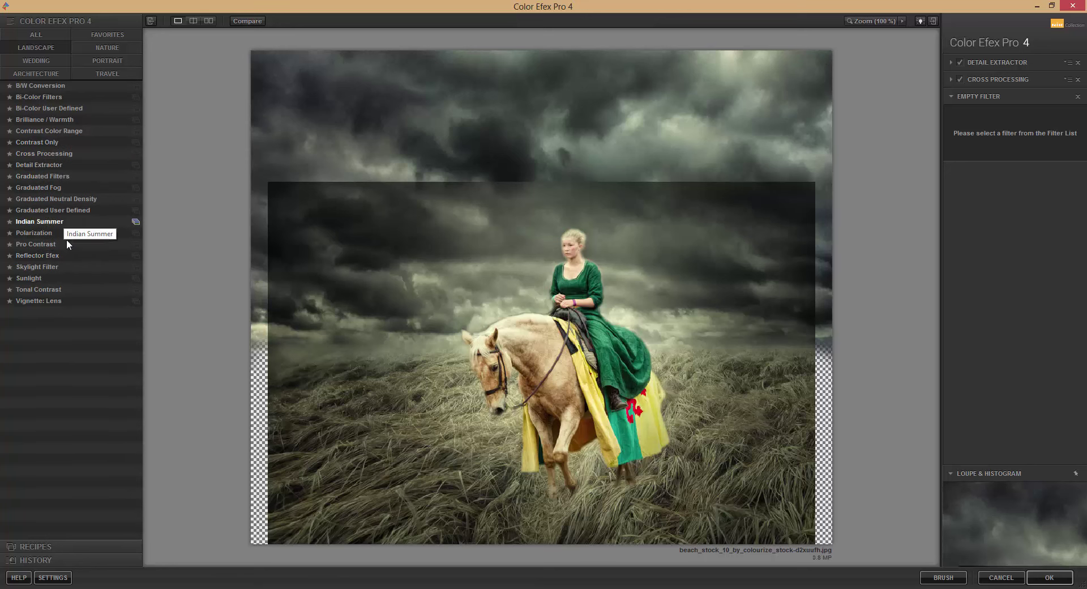
Add Pro Contrast with 24% color cast, 18% contrast correction, 16% dynamic contrast
click(35, 244)
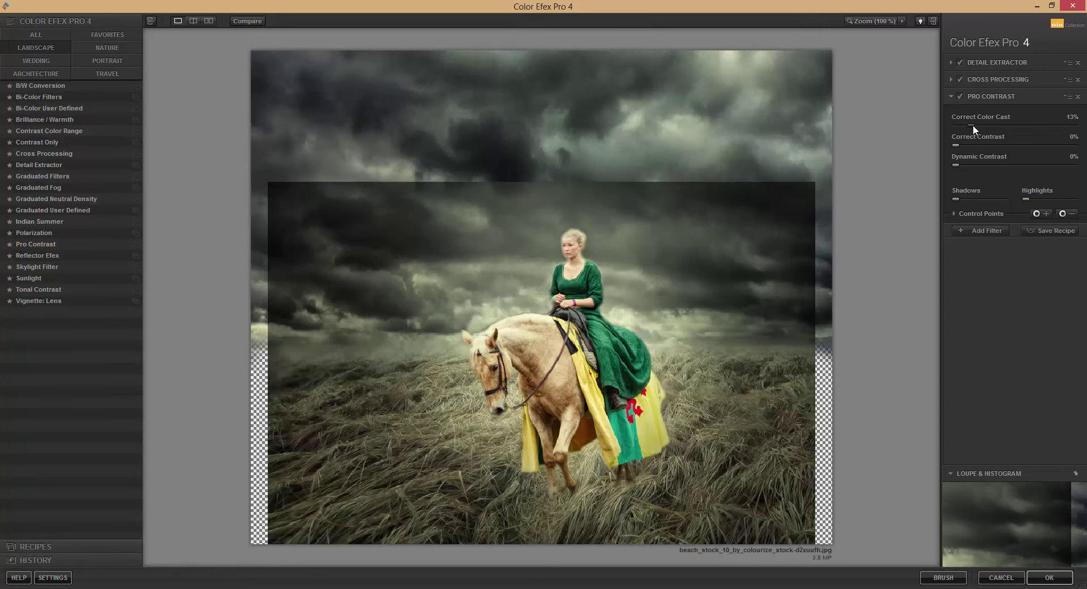
drag(972, 125, 983, 130)
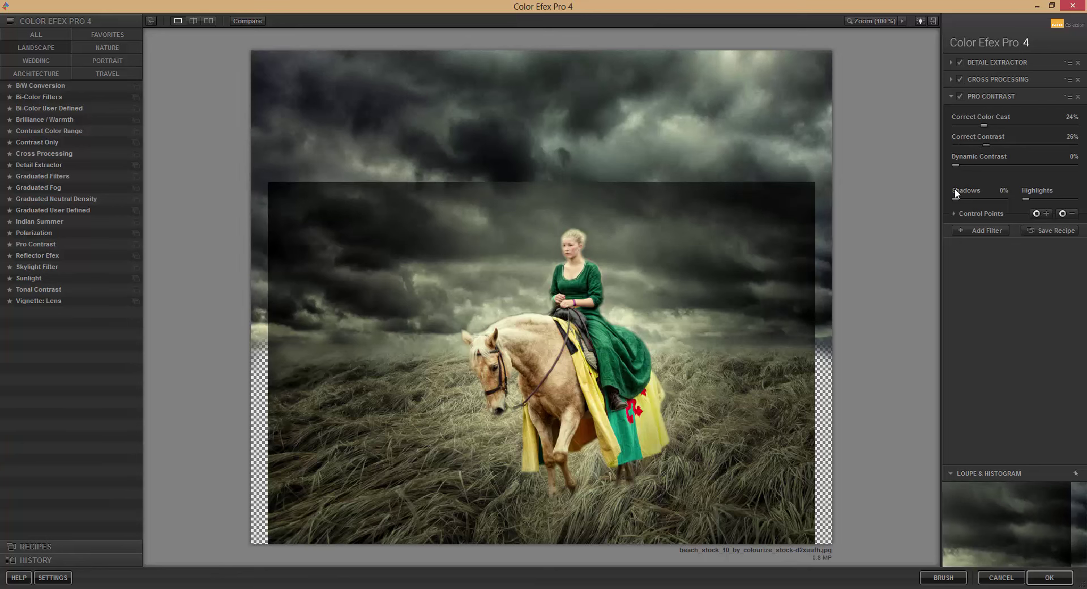
drag(982, 166, 968, 165)
mouse_move(945, 174)
mouse_down()
mouse_move(975, 172)
mouse_move(989, 145)
mouse_move(978, 153)
mouse_up()
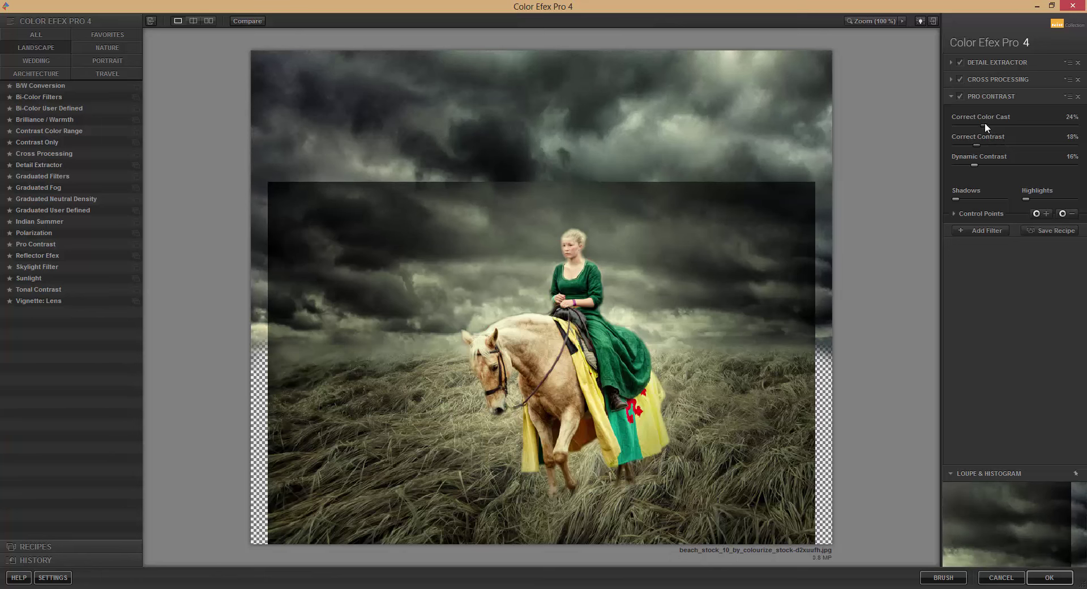
click(970, 230)
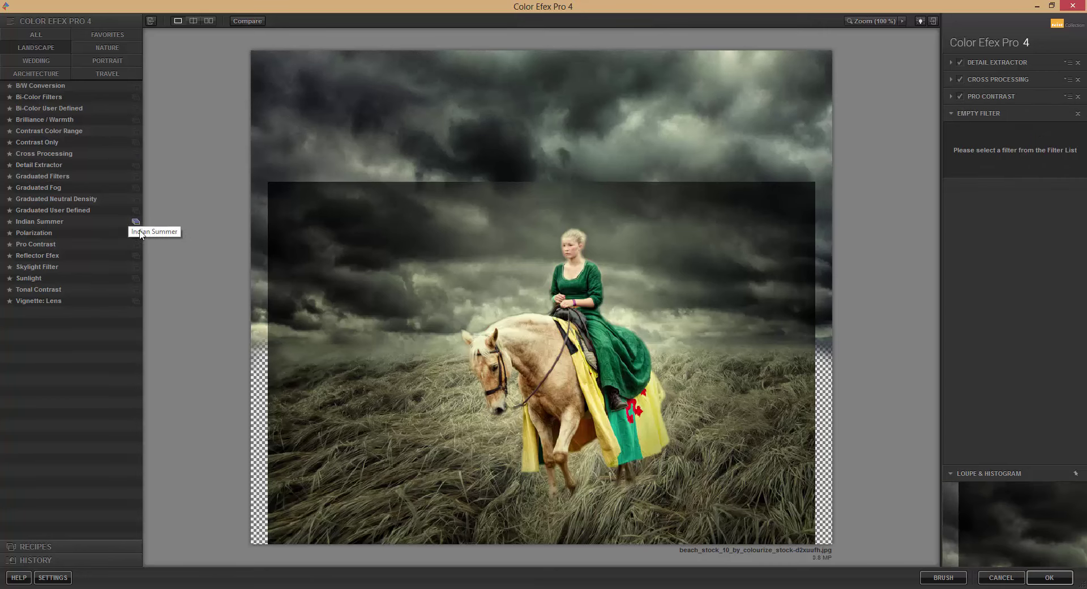
Add Bi-Color User Defined at 26% opacity, 29% blend, 124° rotation, and apply all filters
click(69, 108)
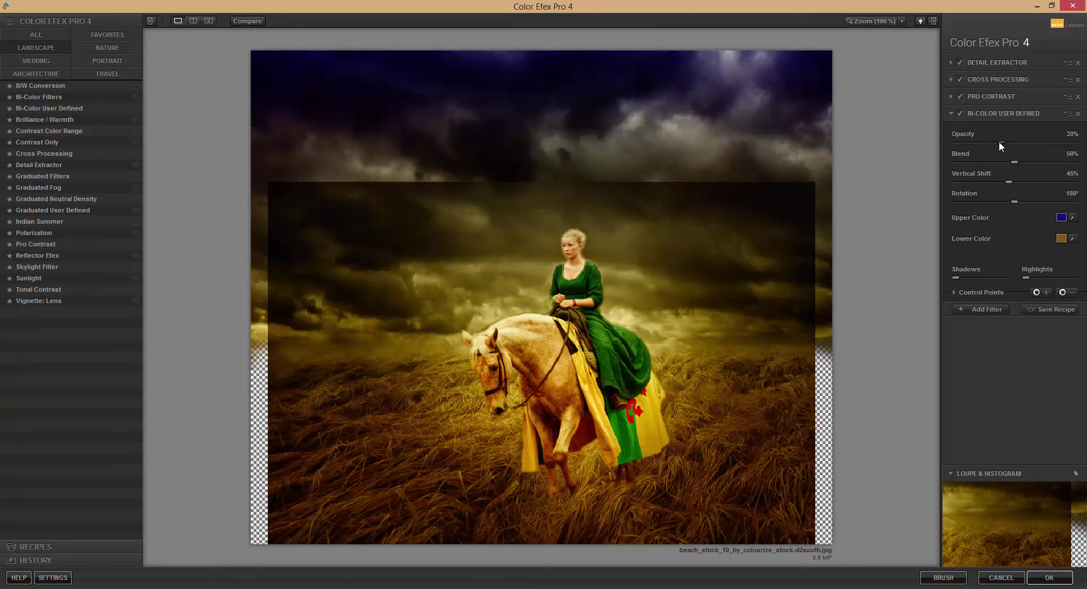
drag(999, 142, 988, 145)
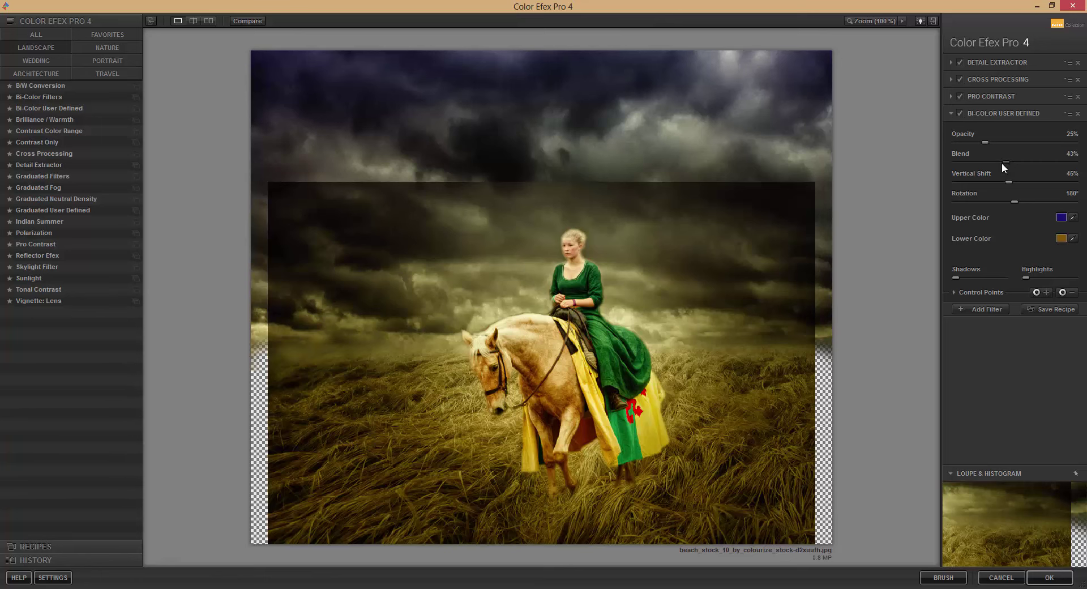
drag(1002, 164, 989, 167)
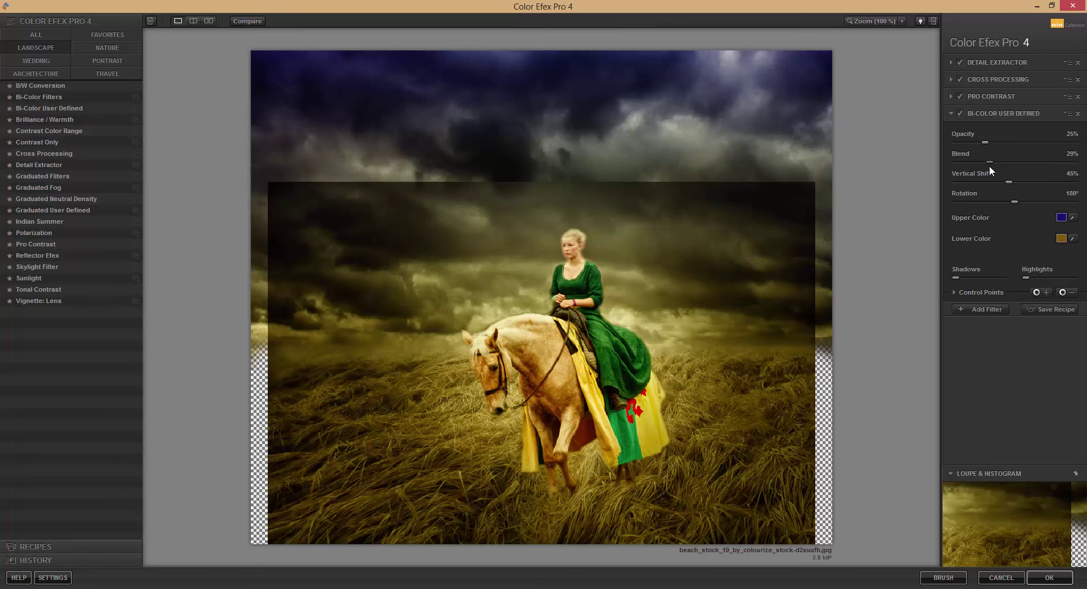
mouse_move(1008, 181)
mouse_down()
mouse_move(983, 182)
mouse_move(1011, 181)
mouse_up()
drag(1013, 201, 994, 201)
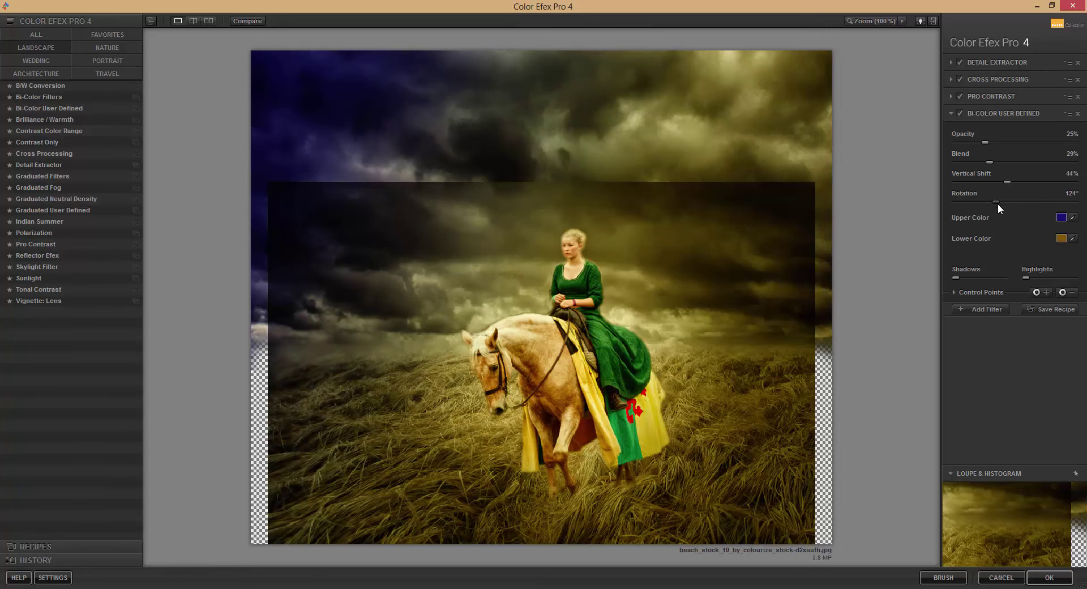
click(1049, 577)
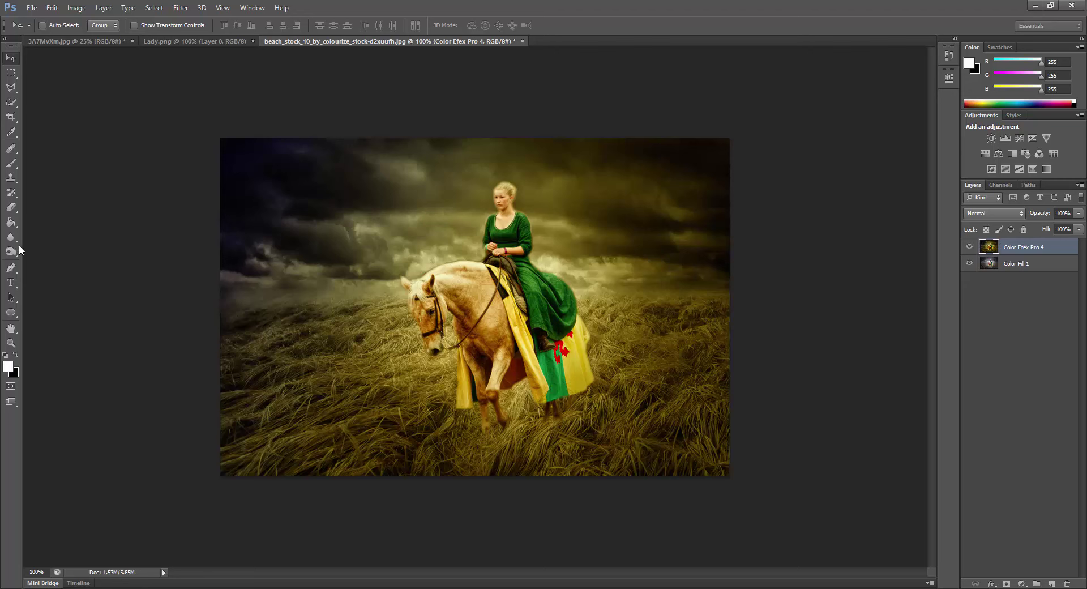
Select the Brush tool and reduce its size
click(10, 164)
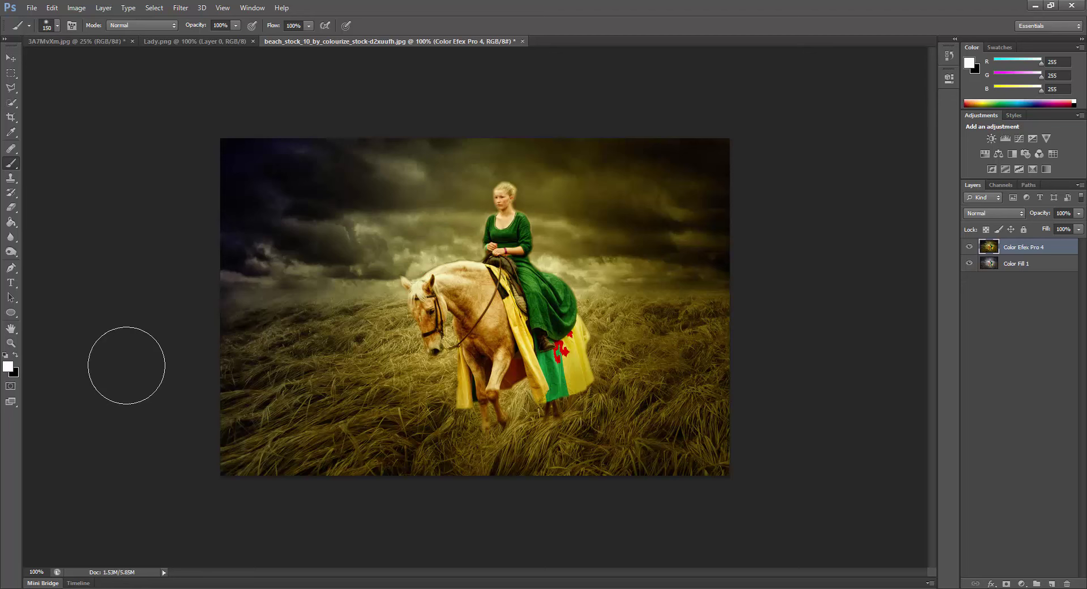
key(bracketleft)
key(bracketleft)
key(bracketleft)
key(bracketleft)
key(bracketleft)
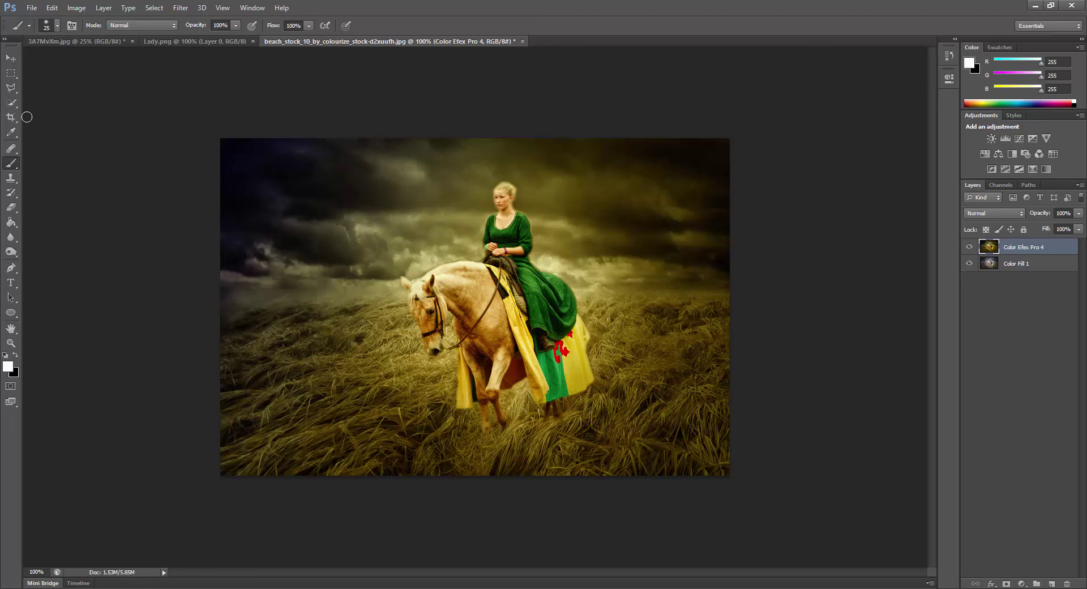